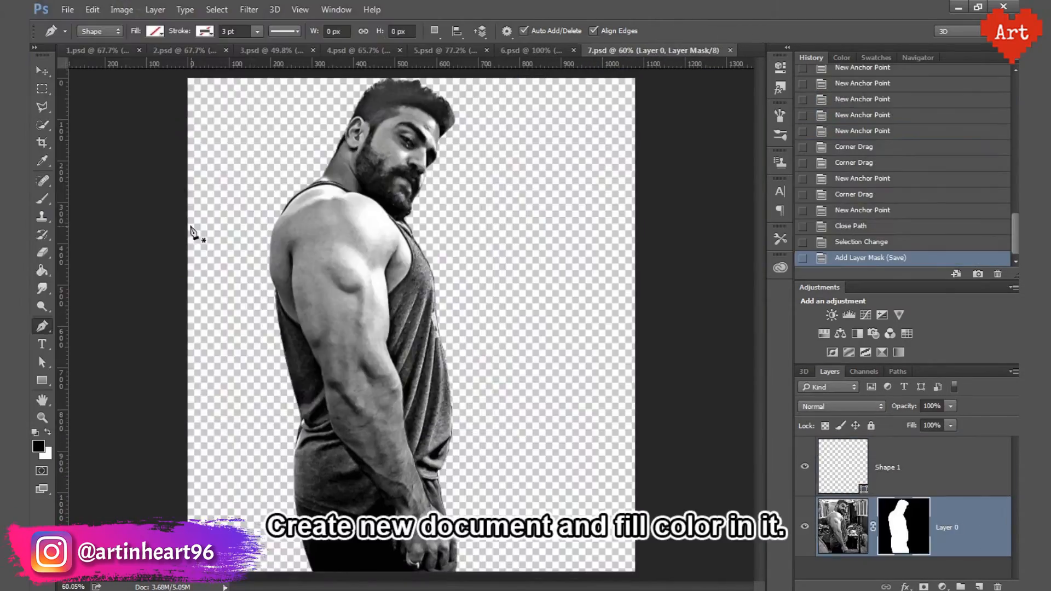
Step: Create a new 1920 x 1080 pixel RGB document named Main at 300 pixels/inch with a white background
{"action": "left_click", "coordinate": [68, 9]}
{"action": "left_click", "coordinate": [75, 21]}
{"action": "type", "text": "Main"}
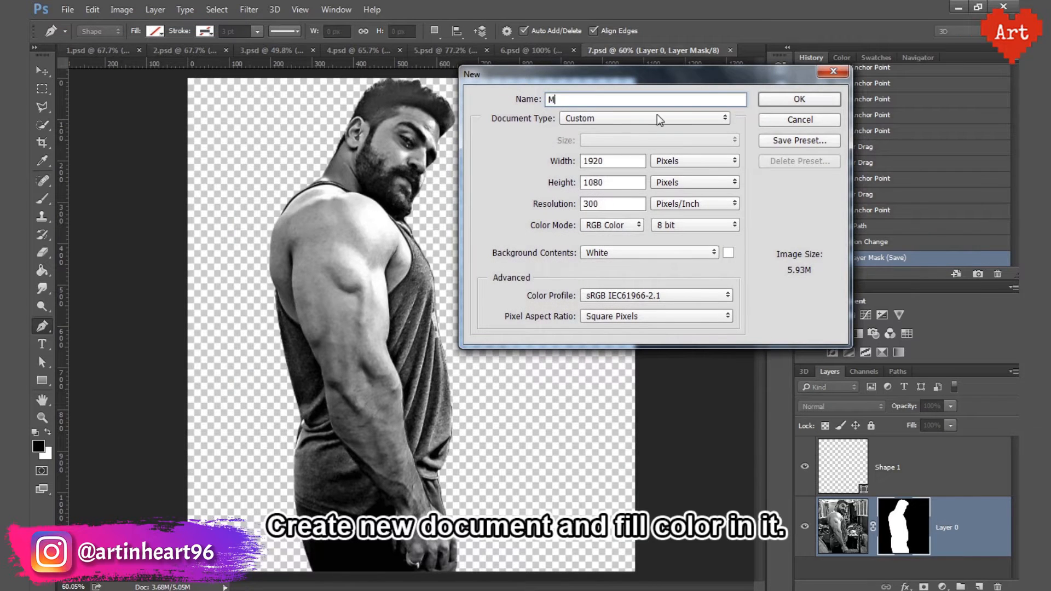
{"action": "key", "text": "Return"}
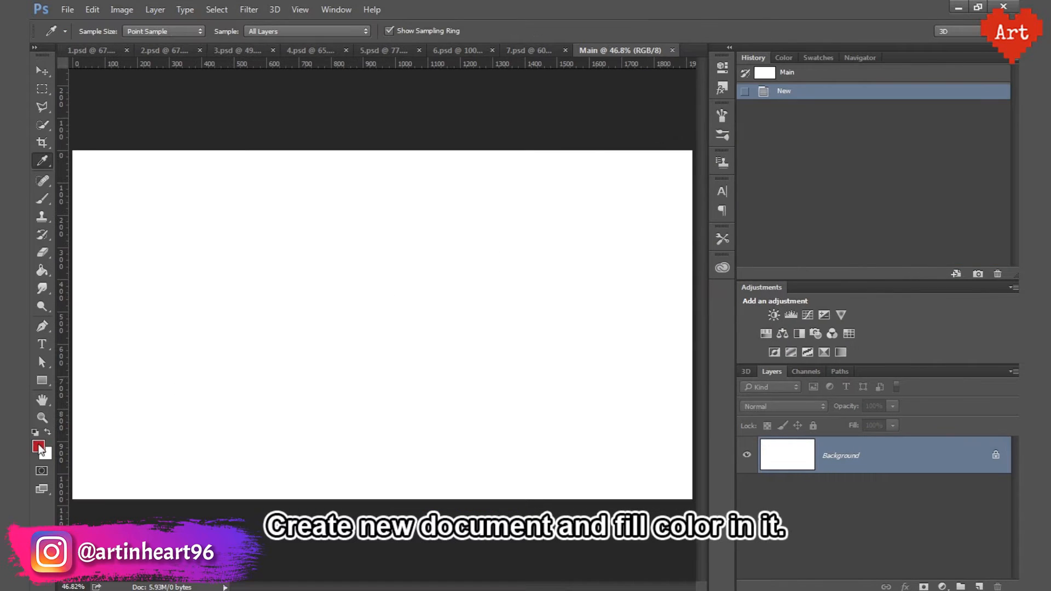
Step: Fill the background with red #b50824 and unlock it into a regular layer
{"action": "left_click", "coordinate": [40, 449]}
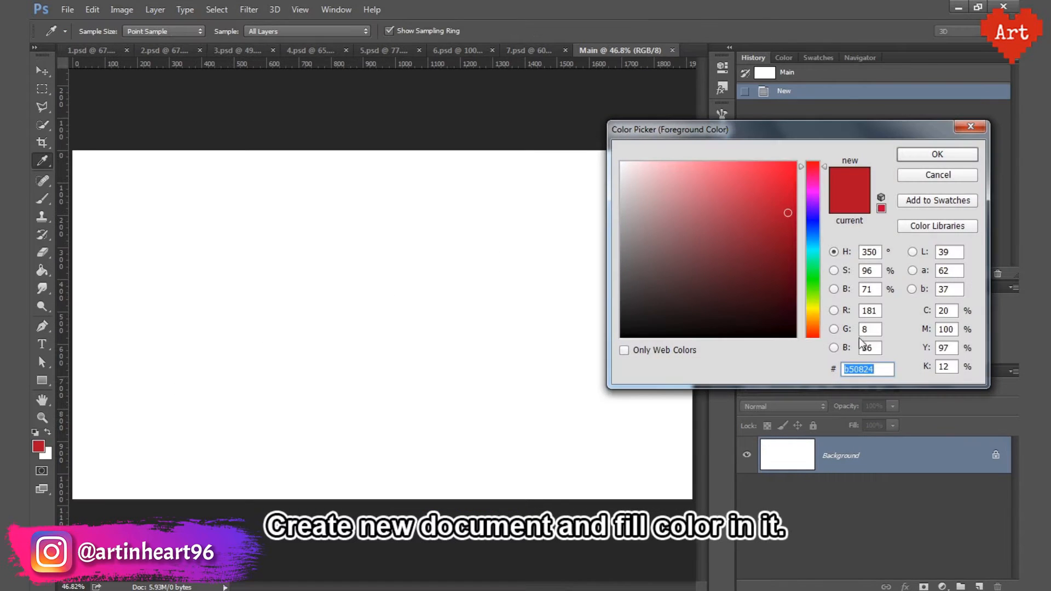
{"action": "left_click", "coordinate": [936, 153]}
{"action": "key", "text": "g"}
{"action": "left_click", "coordinate": [258, 271]}
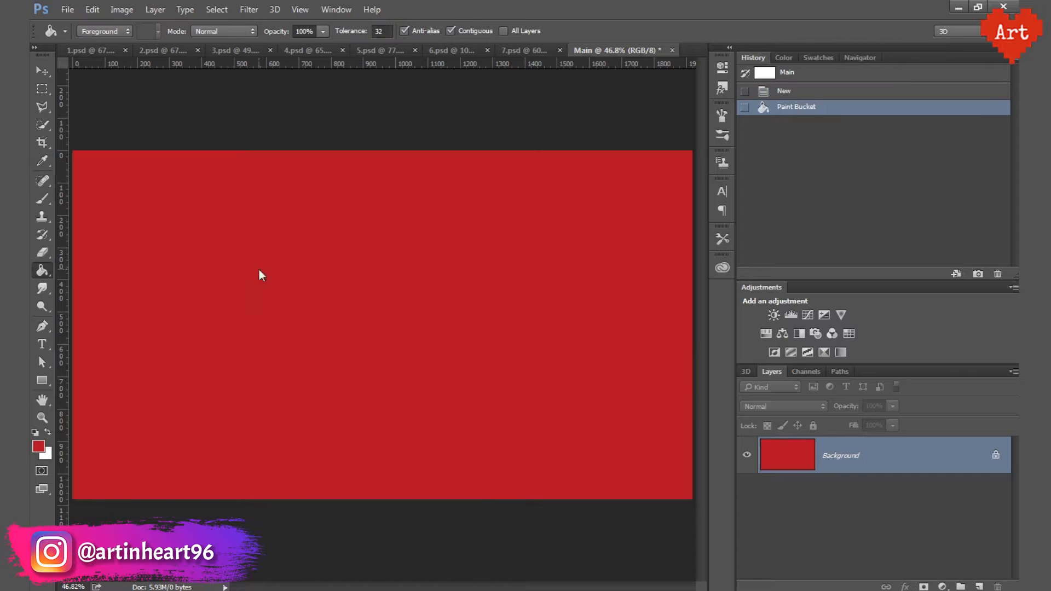
{"action": "left_click", "coordinate": [996, 454]}
Step: Open the Paper texture image and copy it into the Main document as a layer above the red fill
{"action": "left_click", "coordinate": [67, 9]}
{"action": "left_click", "coordinate": [85, 40]}
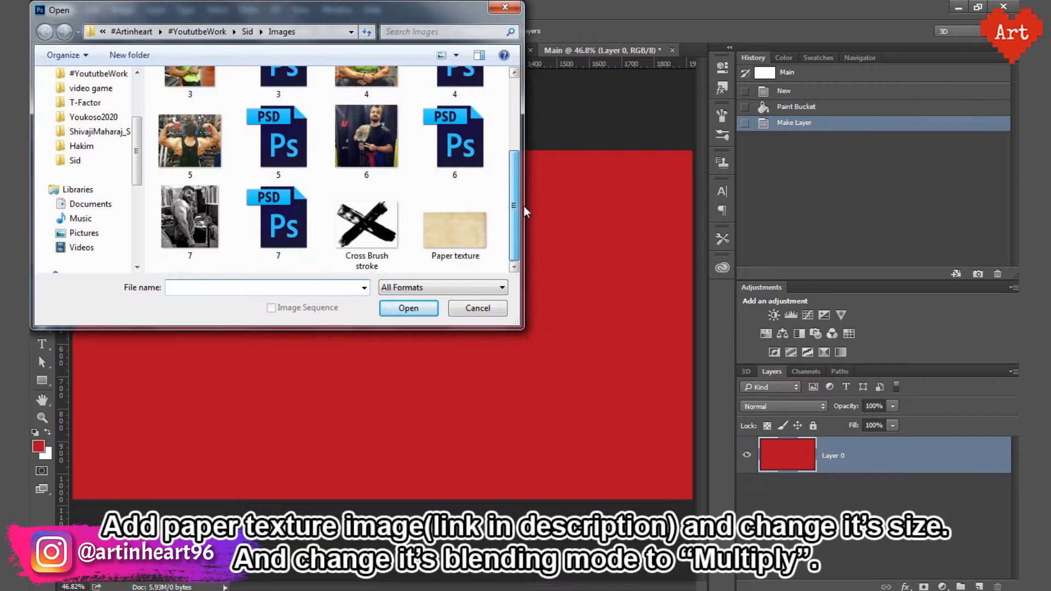
{"action": "left_click", "coordinate": [457, 235]}
{"action": "left_click", "coordinate": [411, 308]}
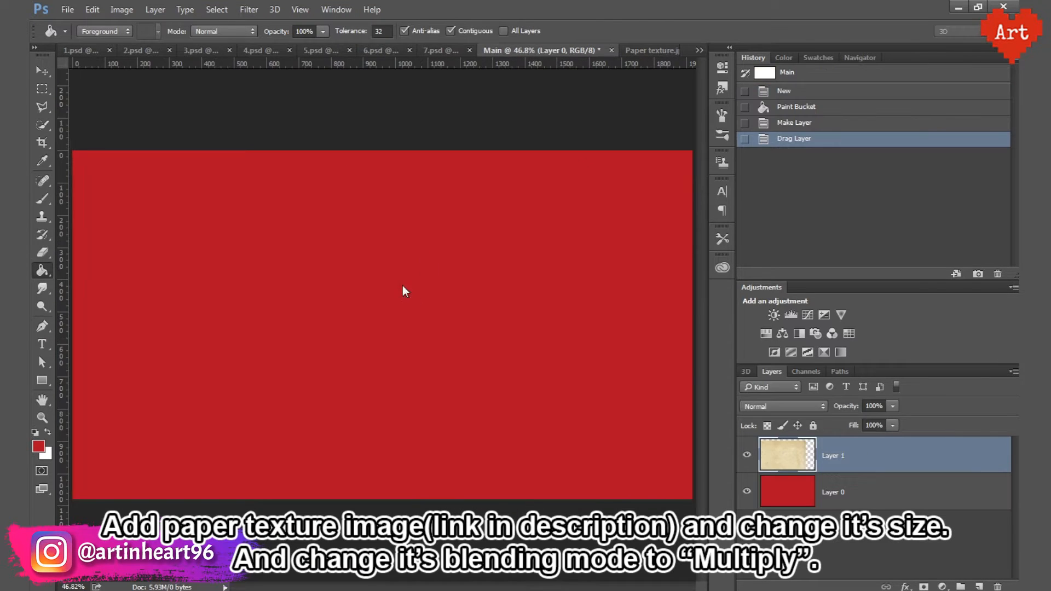
Step: Transform the paper texture layer to 1920 x 1080 px and position it at X 0, Y 0 to cover the canvas
{"action": "key", "text": "ctrl+t"}
{"action": "left_click", "coordinate": [94, 32]}
{"action": "type", "text": "0"}
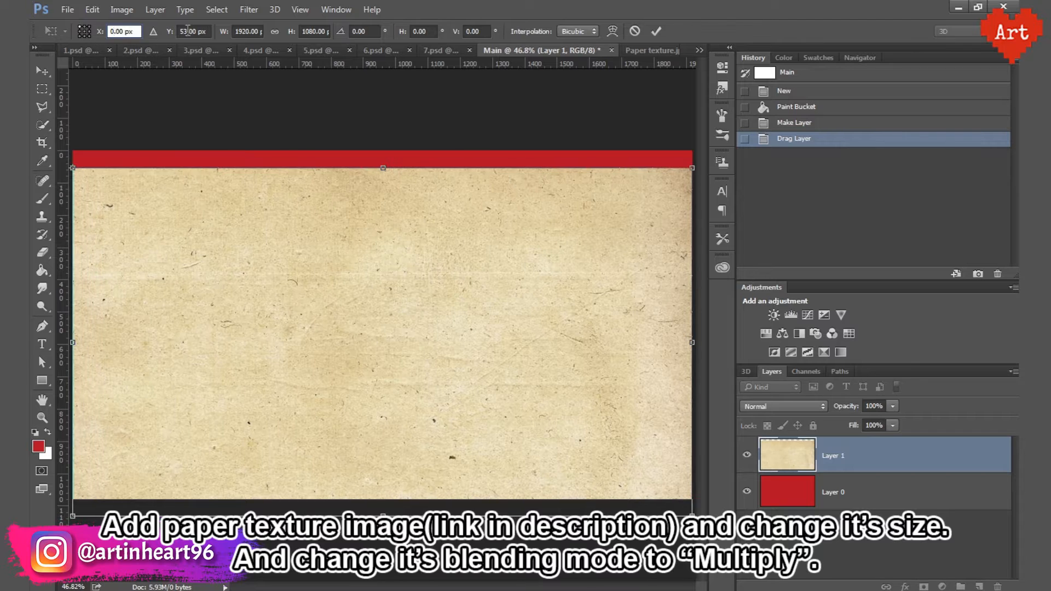
{"action": "left_click", "coordinate": [170, 32]}
{"action": "type", "text": "0"}
{"action": "left_click", "coordinate": [656, 32]}
Step: Set the paper texture layer's blending mode to Multiply and save the document as Main.psd
{"action": "left_click", "coordinate": [816, 409]}
{"action": "left_click", "coordinate": [753, 171]}
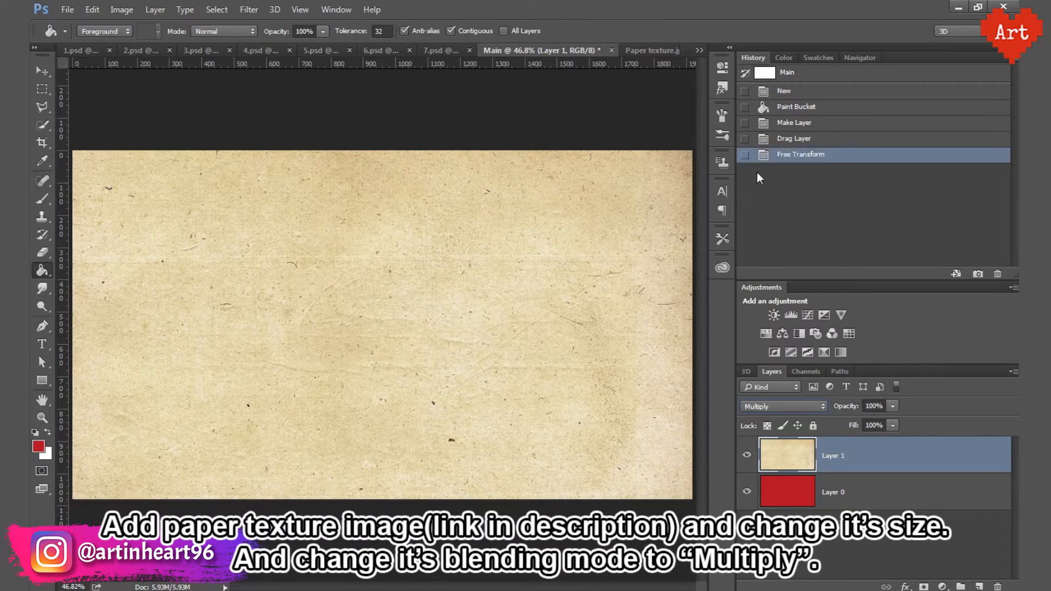
{"action": "key", "text": "ctrl+shift+s"}
{"action": "left_click", "coordinate": [408, 400]}
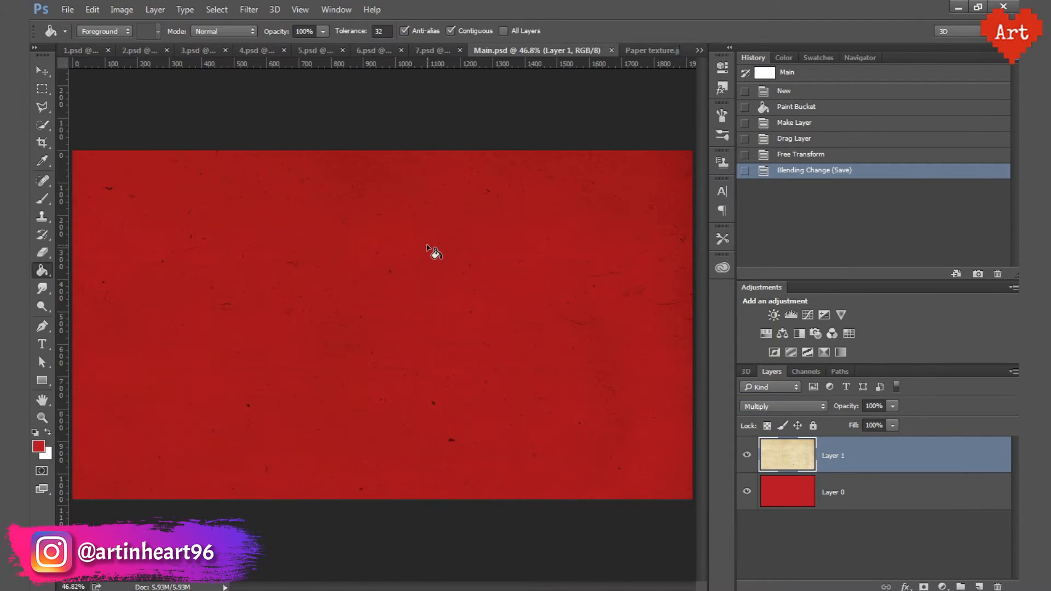
Step: Copy the first masked portraits into Main.psd, then scale, rotate and place them behind the man in the pink cap
{"action": "left_click", "coordinate": [76, 49]}
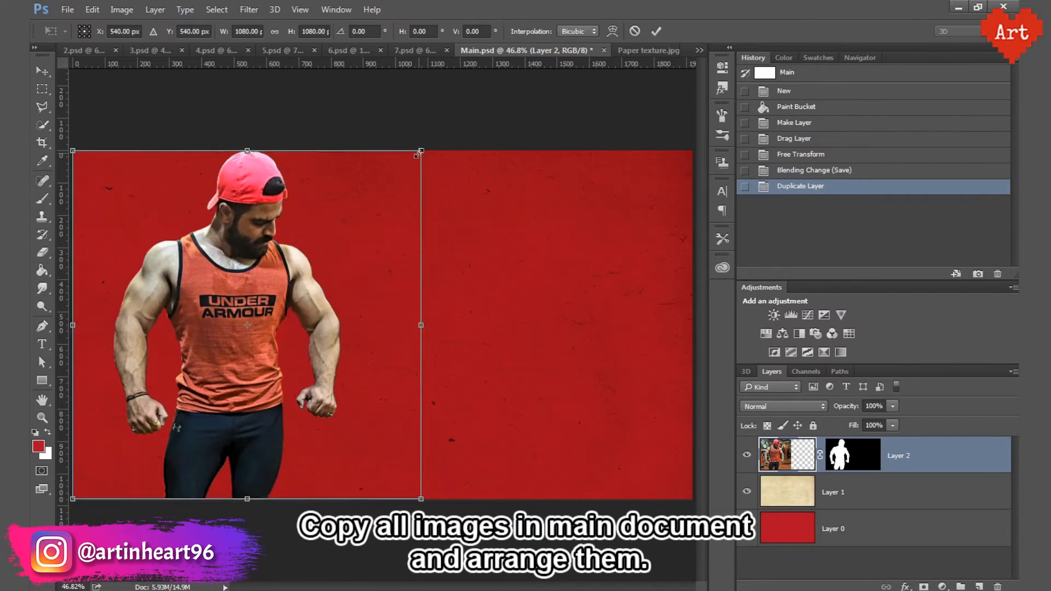
{"action": "left_click_drag", "start_coordinate": [307, 284], "coordinate": [305, 334]}
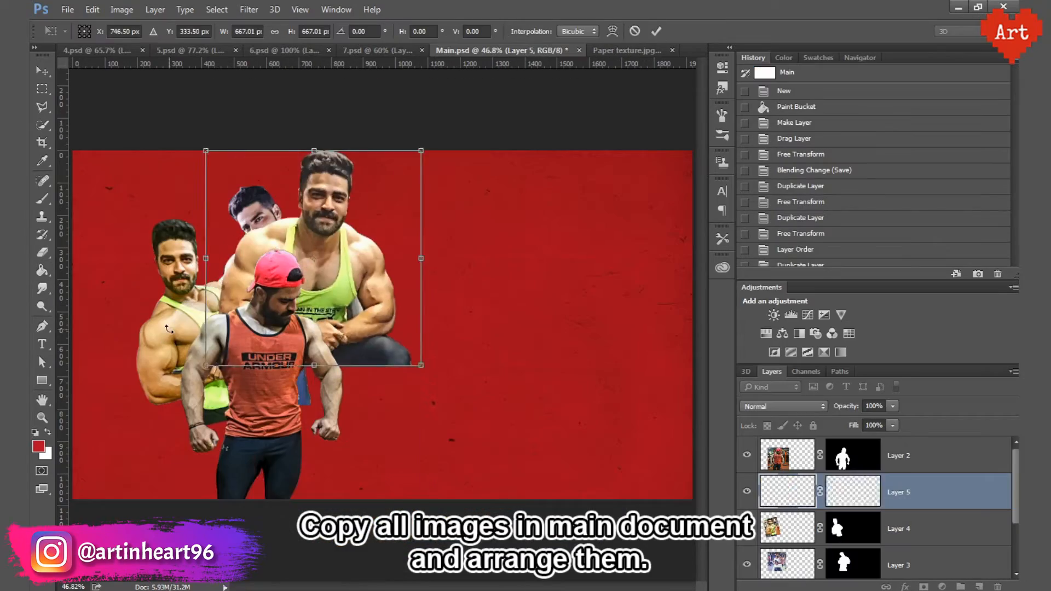
{"action": "left_click_drag", "start_coordinate": [169, 329], "coordinate": [159, 307]}
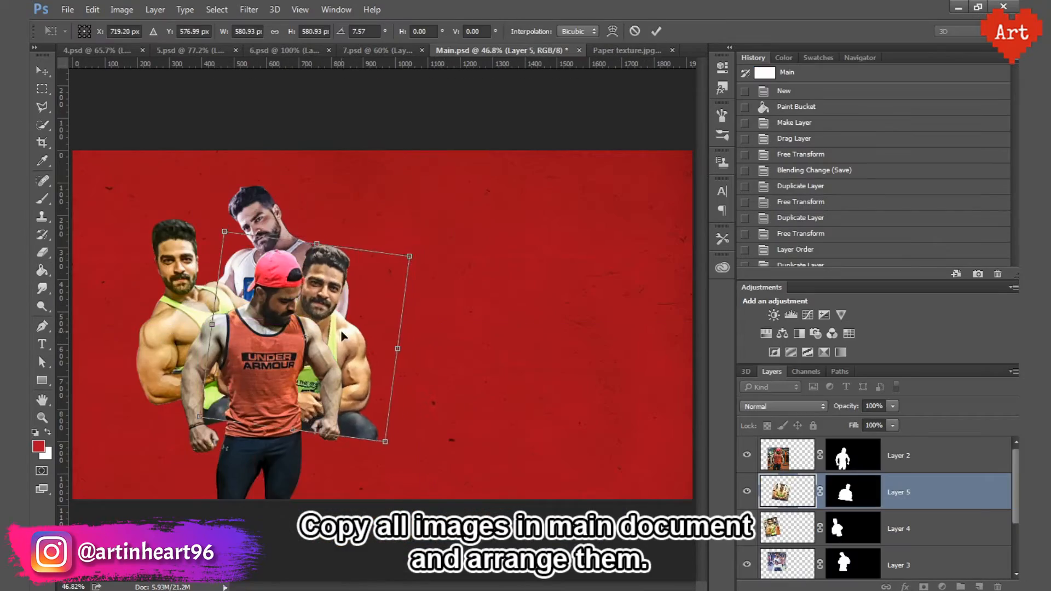
{"action": "left_click_drag", "start_coordinate": [306, 273], "coordinate": [339, 306]}
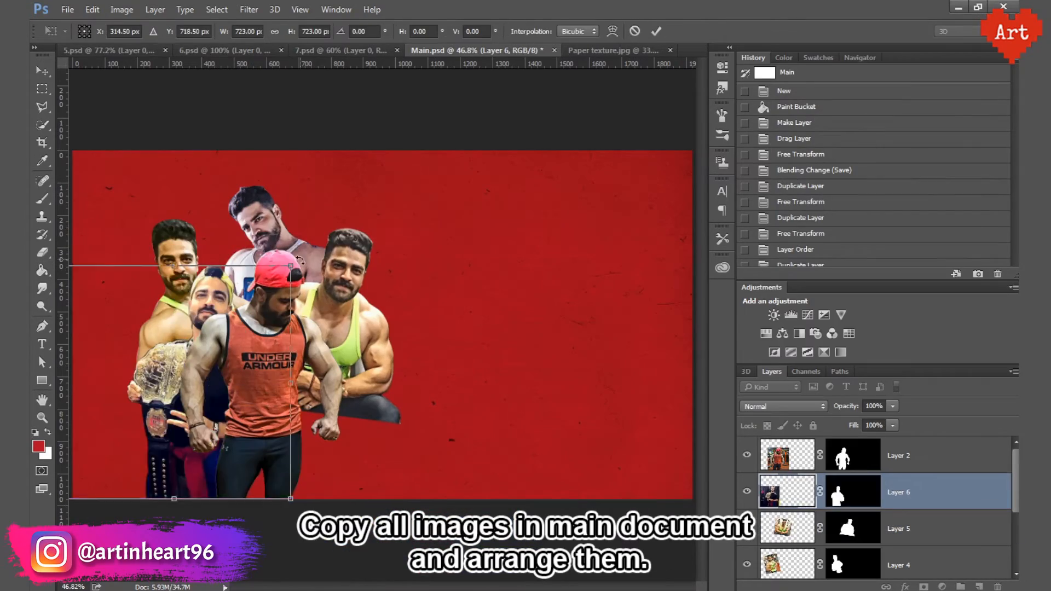
Step: Scale, rotate and arrange the belt-holder, grayscale and yellow-vest cutouts around the man in the pink cap
{"action": "left_click_drag", "start_coordinate": [300, 260], "coordinate": [276, 230]}
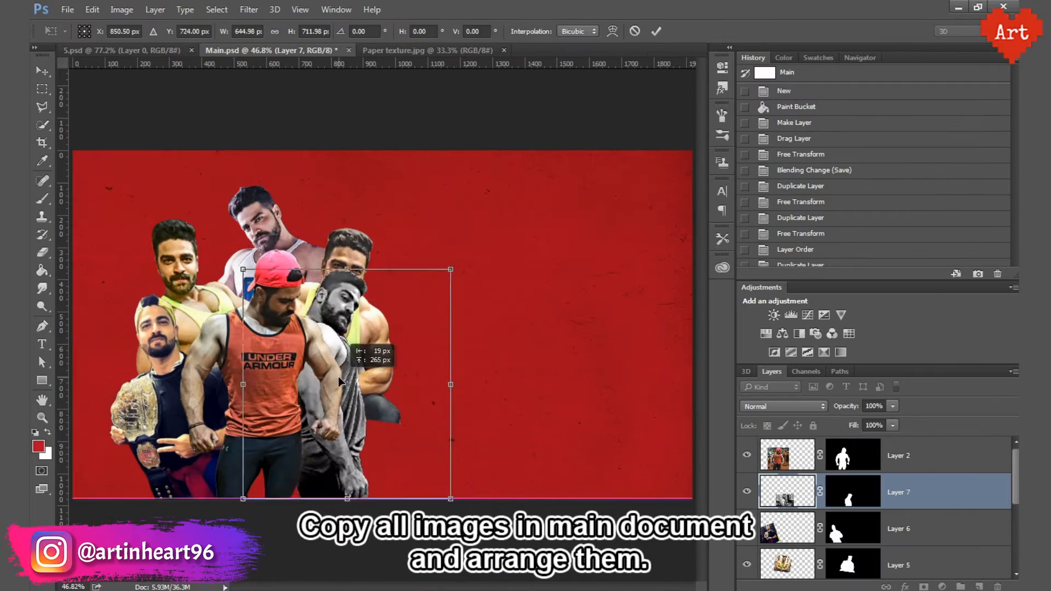
{"action": "left_click_drag", "start_coordinate": [458, 274], "coordinate": [481, 312]}
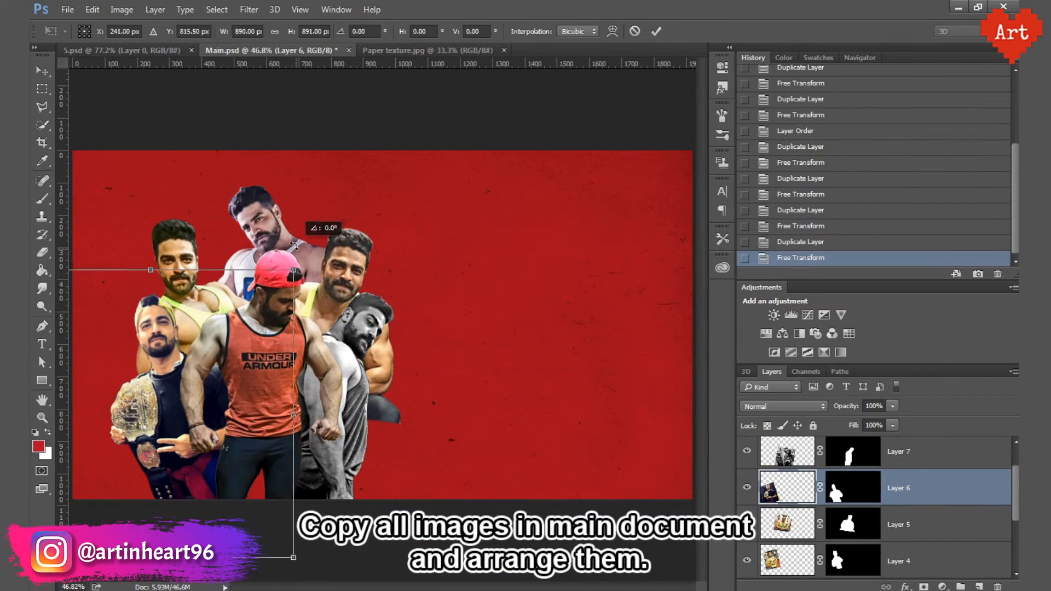
{"action": "left_click_drag", "start_coordinate": [186, 378], "coordinate": [177, 390]}
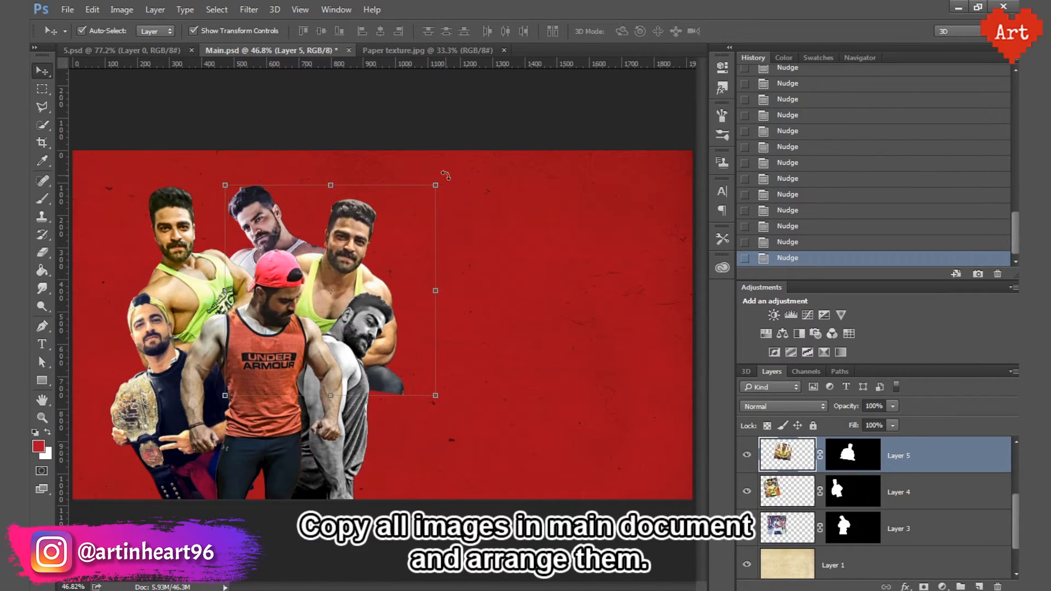
{"action": "left_click_drag", "start_coordinate": [441, 176], "coordinate": [439, 192]}
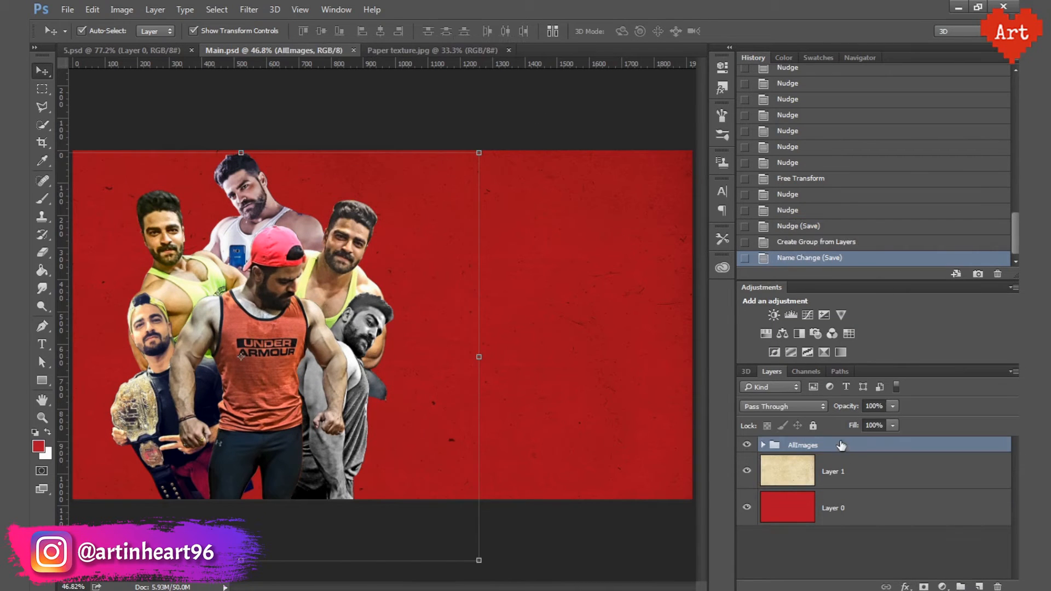
Step: Add a Posterize adjustment layer above the AllImages group
{"action": "left_click", "coordinate": [887, 547]}
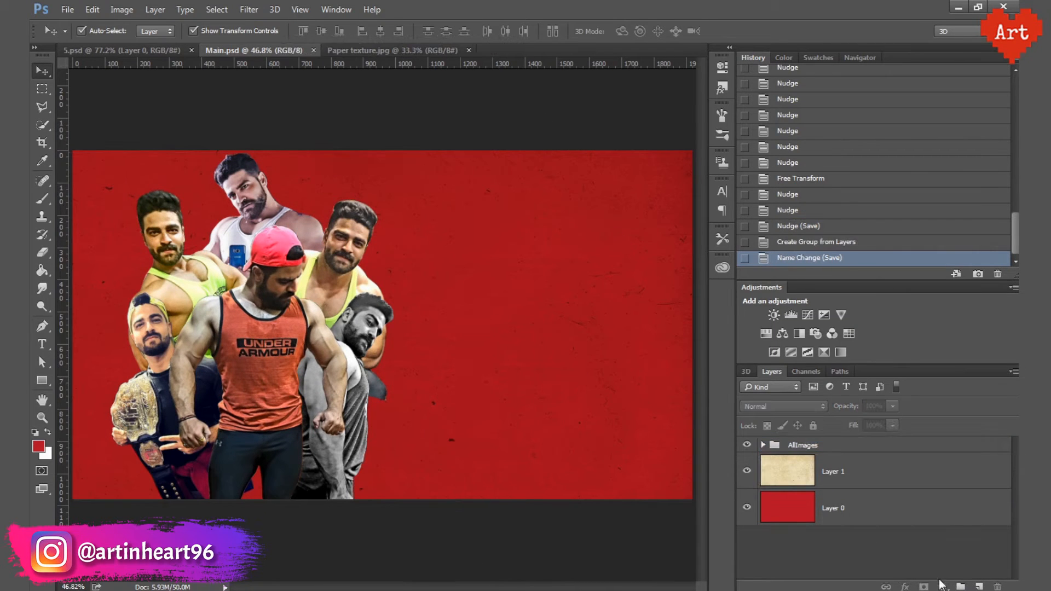
{"action": "left_click", "coordinate": [942, 586]}
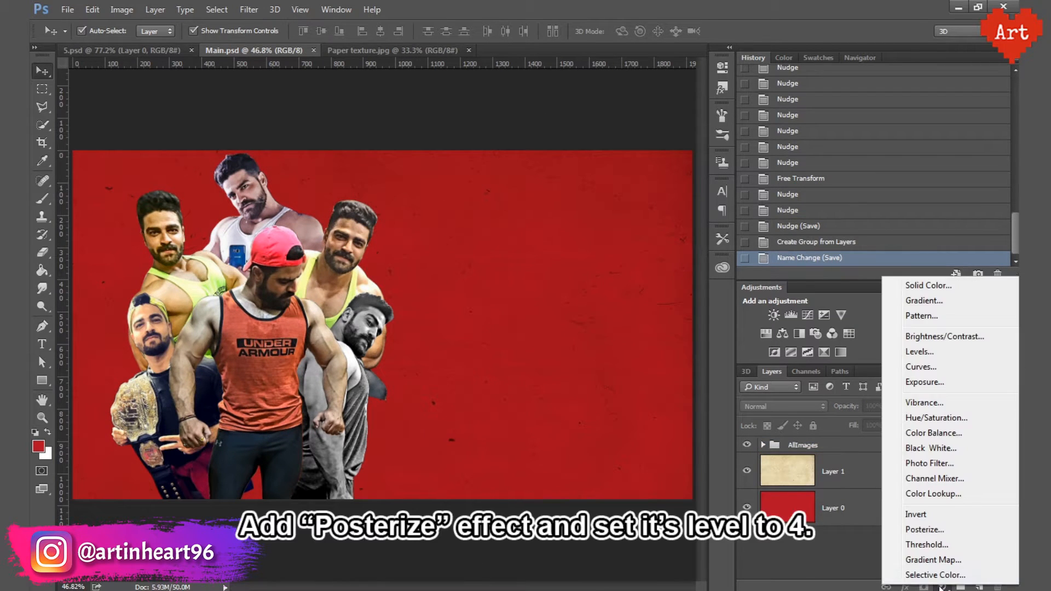
{"action": "left_click", "coordinate": [924, 530]}
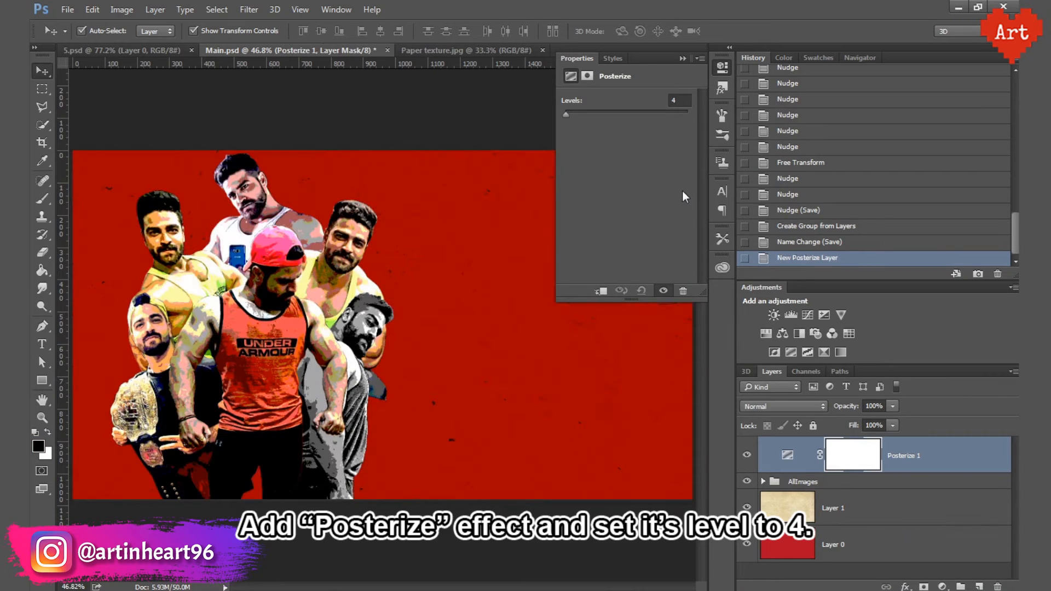
Step: Try Posterize levels of 3, 4 and 5 on the composition
{"action": "left_click", "coordinate": [673, 101]}
{"action": "type", "text": "1"}
{"action": "left_click_drag", "start_coordinate": [680, 101], "coordinate": [669, 103]}
{"action": "type", "text": "3"}
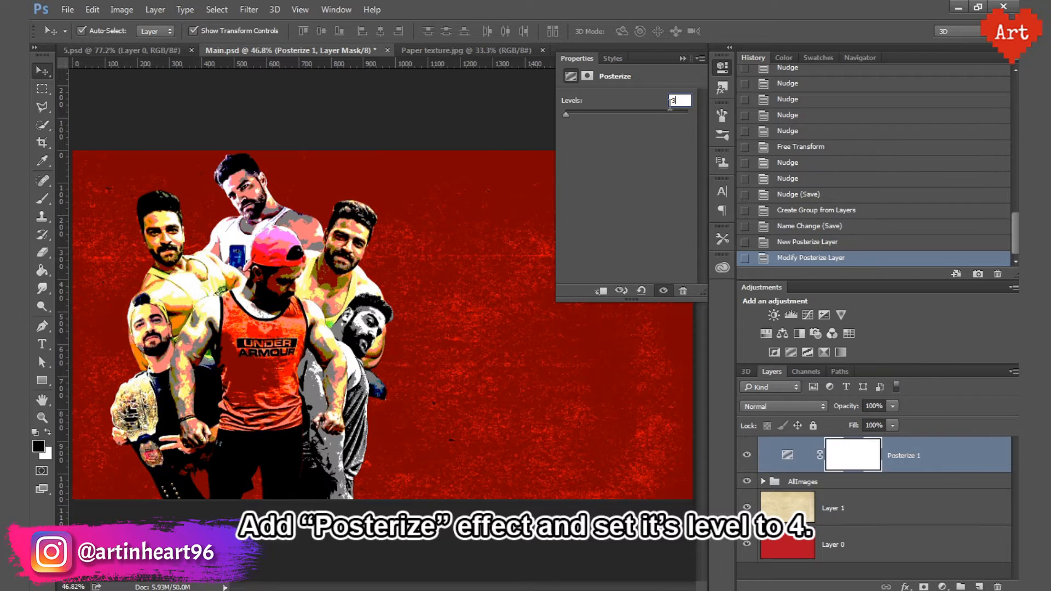
{"action": "type", "text": "4"}
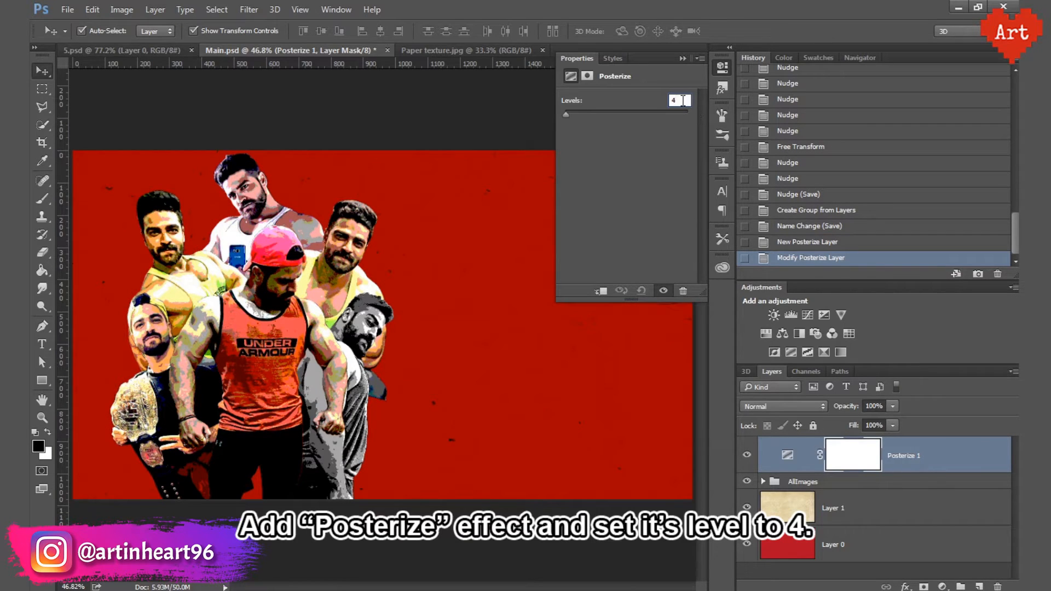
{"action": "type", "text": "5"}
{"action": "left_click_drag", "start_coordinate": [682, 100], "coordinate": [670, 101]}
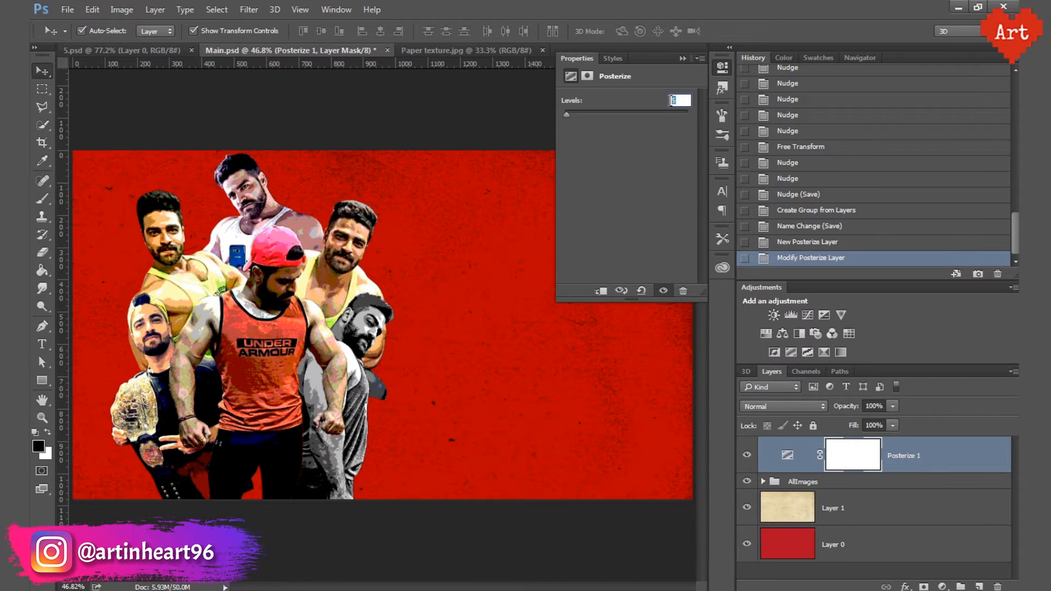
Step: Set the Posterize level to 4 and clip the adjustment layer to the AllImages group
{"action": "type", "text": "4"}
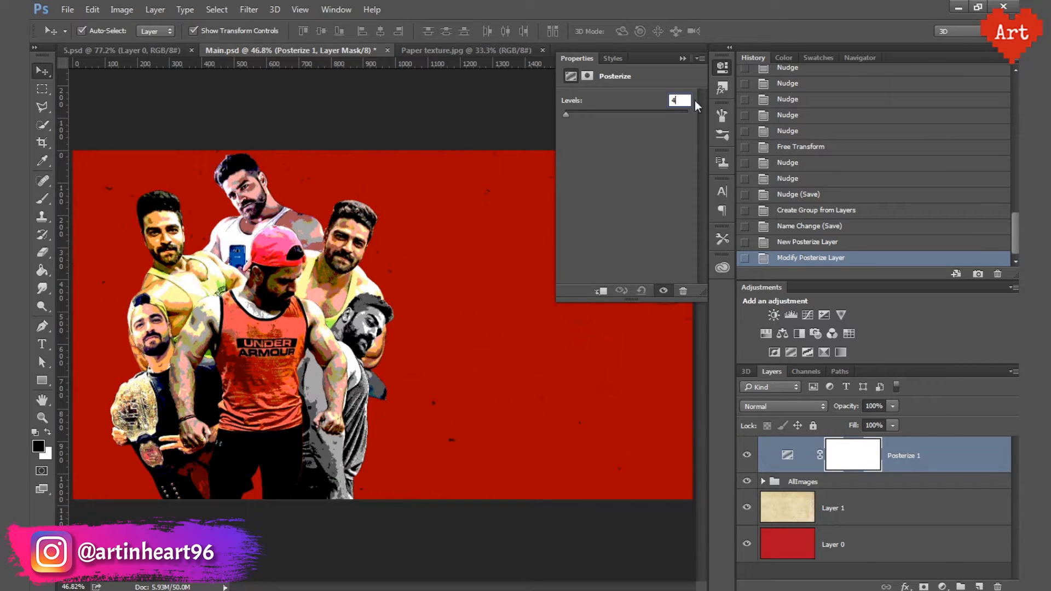
{"action": "left_click", "coordinate": [722, 88]}
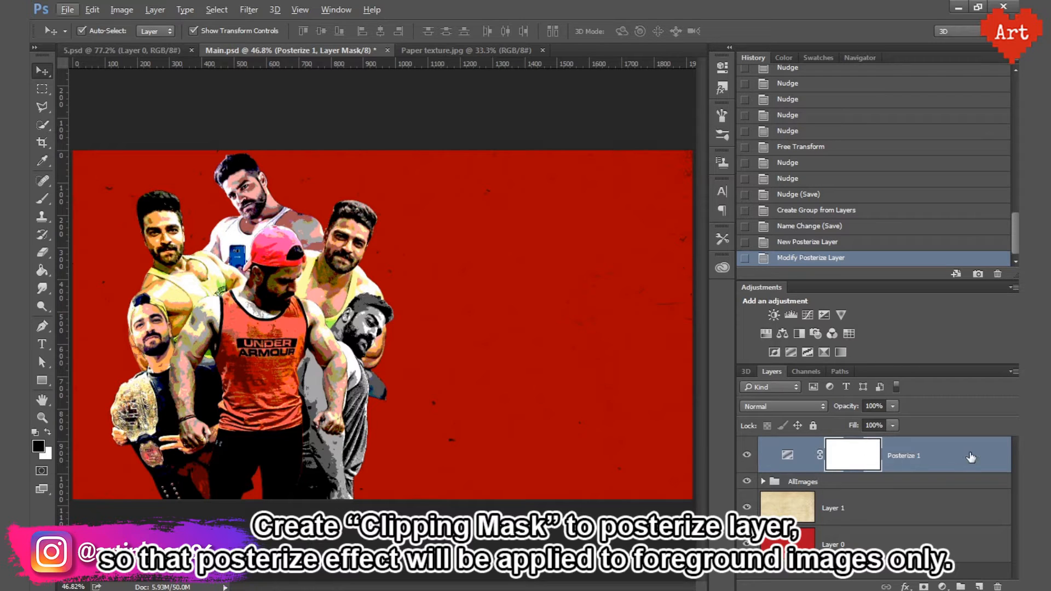
{"action": "left_click", "coordinate": [1013, 372]}
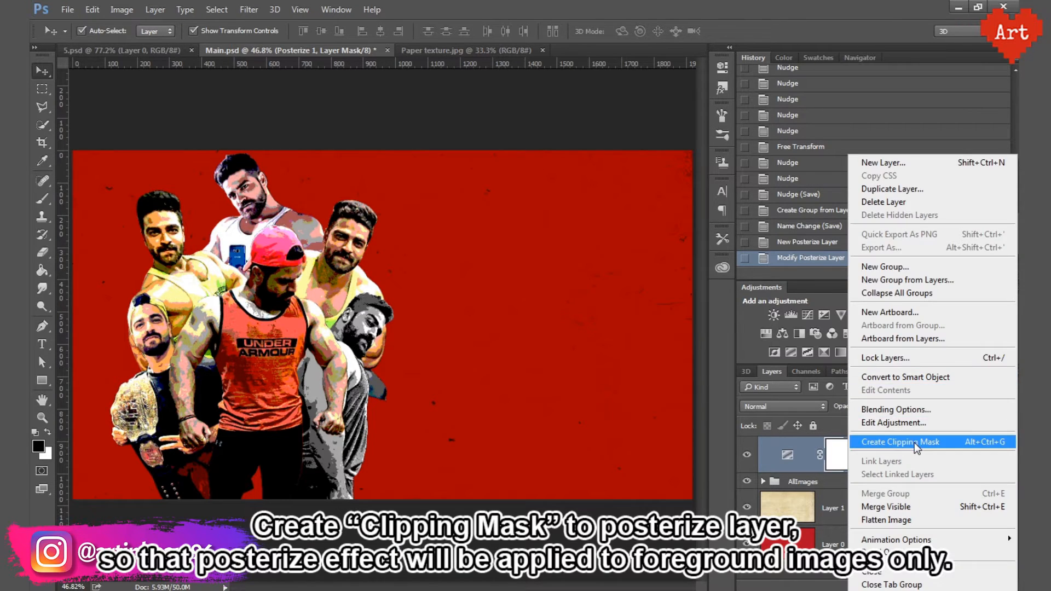
{"action": "left_click", "coordinate": [964, 442]}
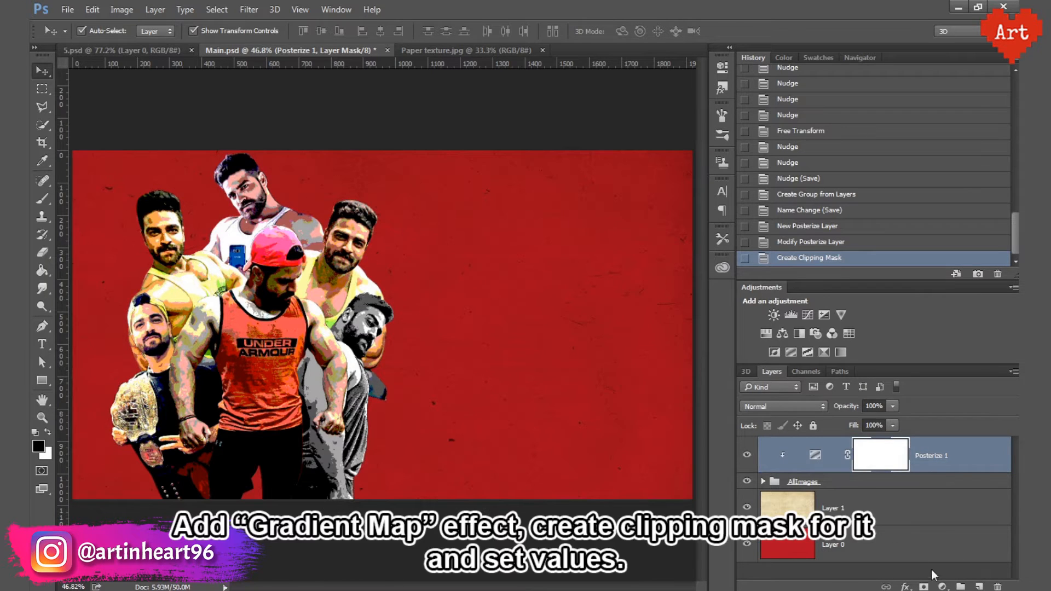
Step: Add a Gradient Map adjustment layer above the Posterize layer and clip it to the AllImages group
{"action": "left_click", "coordinate": [942, 585]}
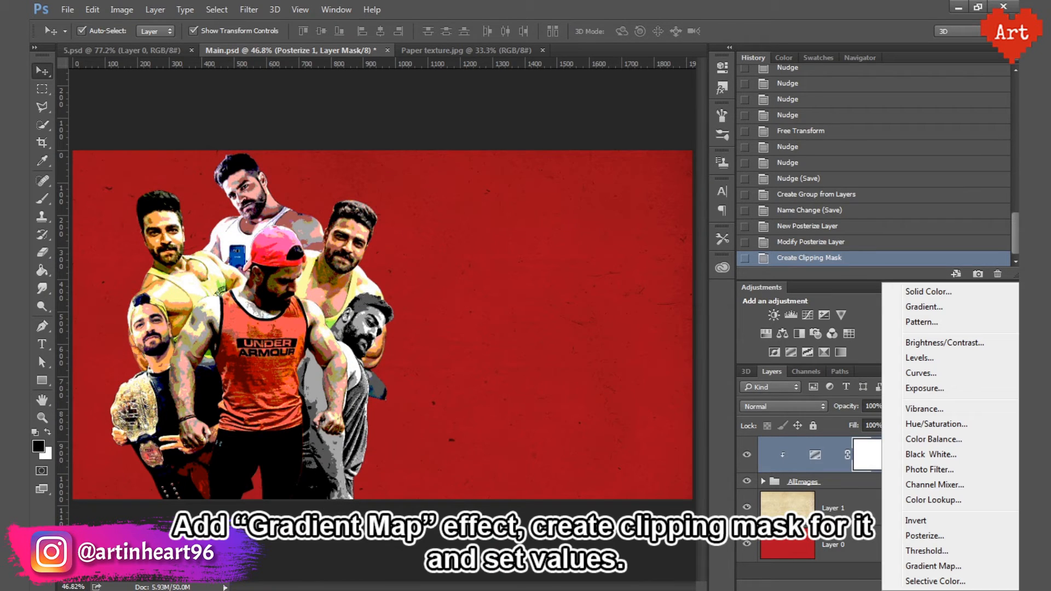
{"action": "left_click", "coordinate": [932, 567]}
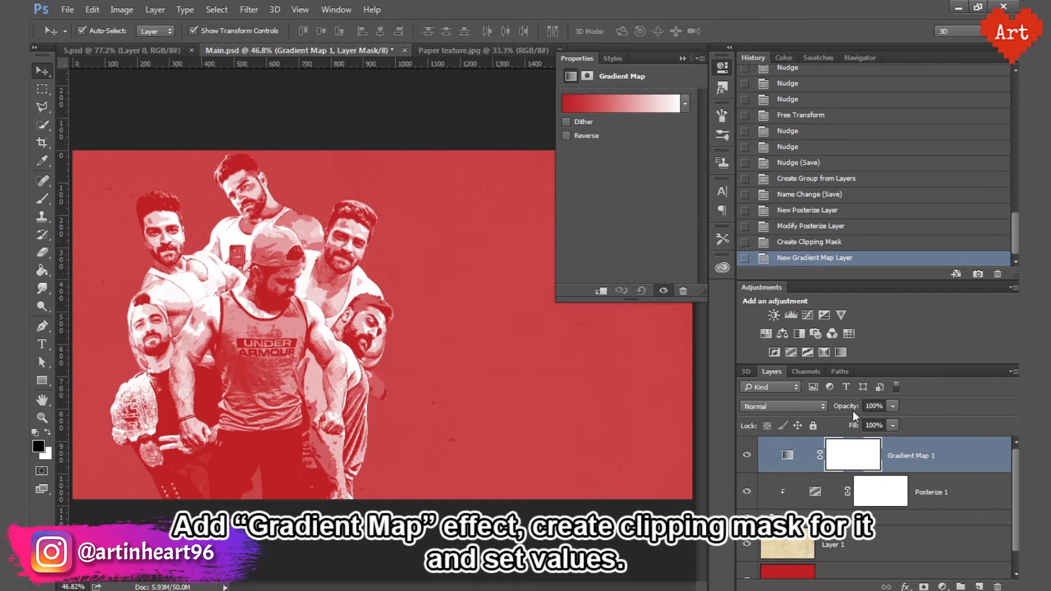
{"action": "left_click", "coordinate": [1011, 371]}
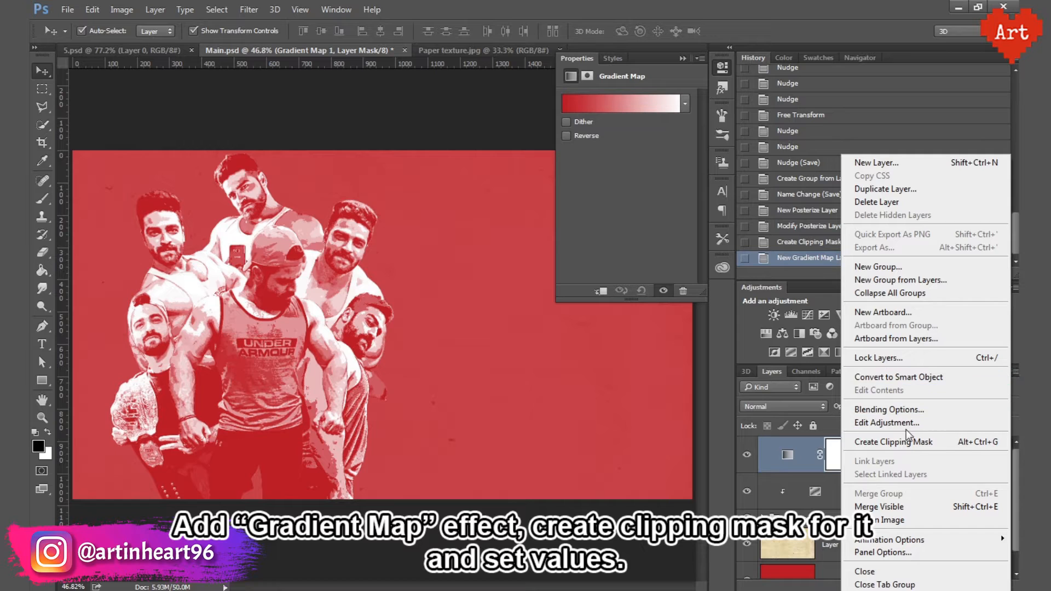
{"action": "left_click", "coordinate": [893, 438]}
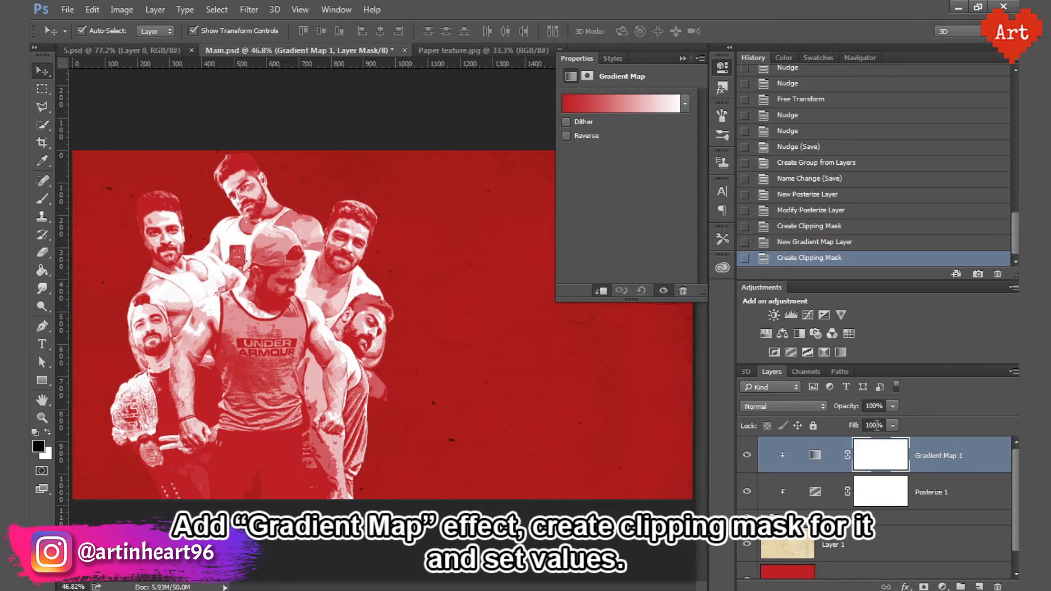
Step: Change the red starting stop of the Gradient Map's gradient to black #000000
{"action": "left_click", "coordinate": [612, 104]}
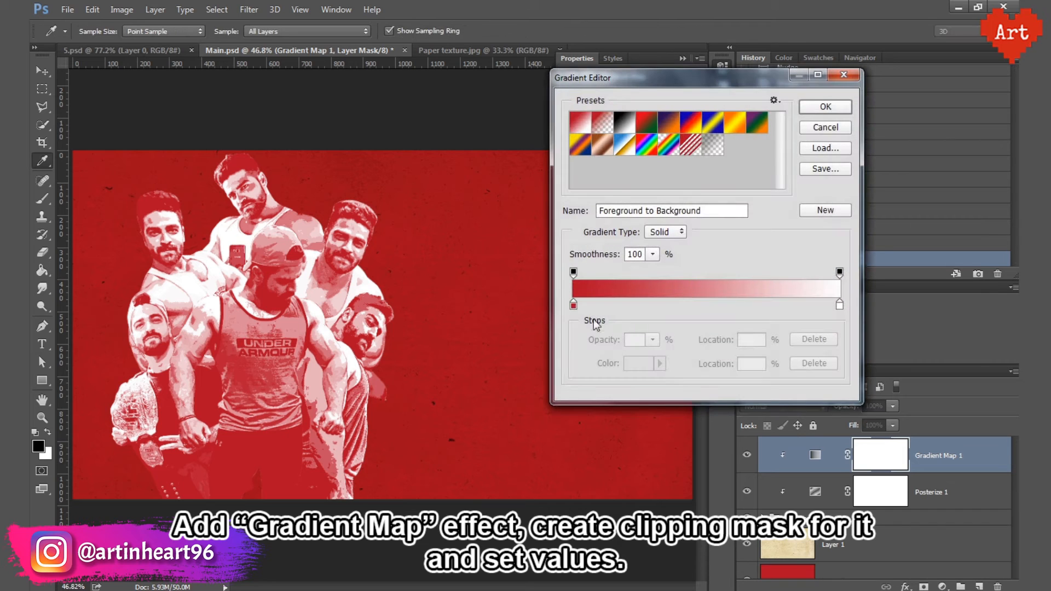
{"action": "double_click", "coordinate": [573, 306]}
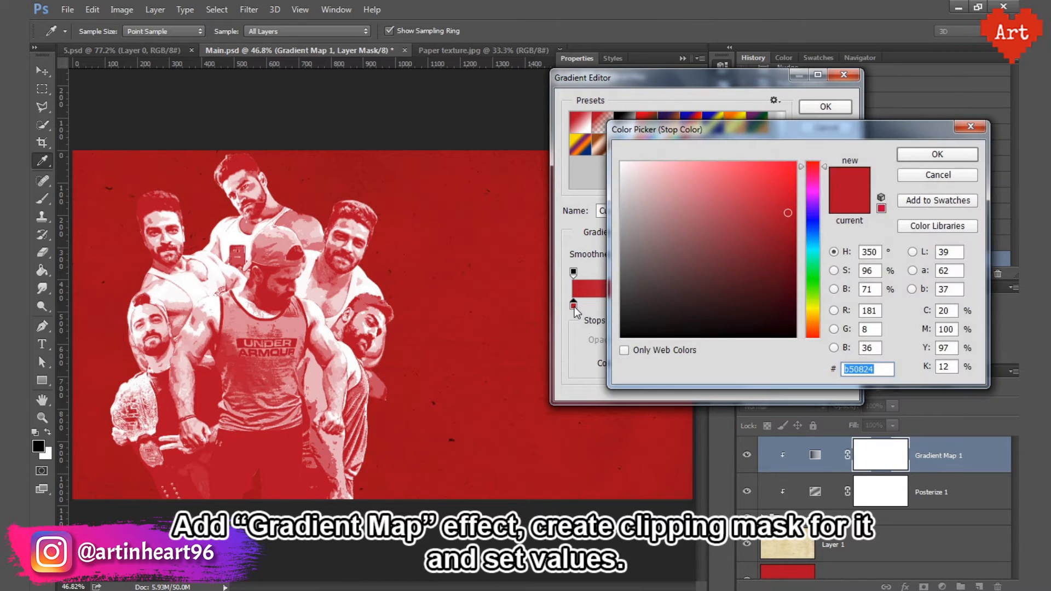
{"action": "left_click", "coordinate": [622, 336]}
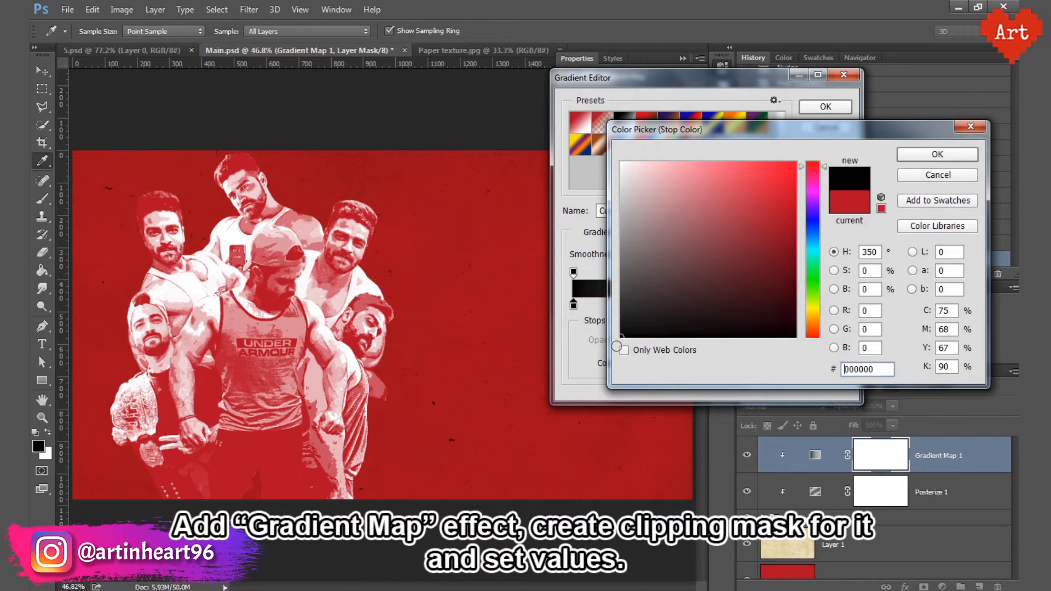
{"action": "left_click", "coordinate": [917, 155]}
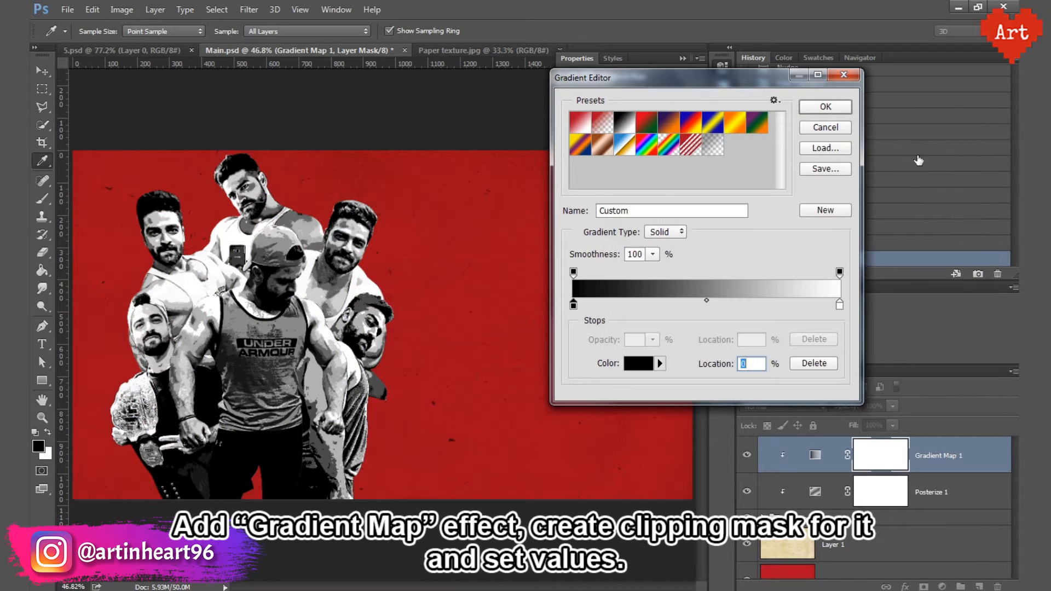
Step: Add a black colour stop at location 10% to the Gradient Map's gradient
{"action": "left_click", "coordinate": [597, 305]}
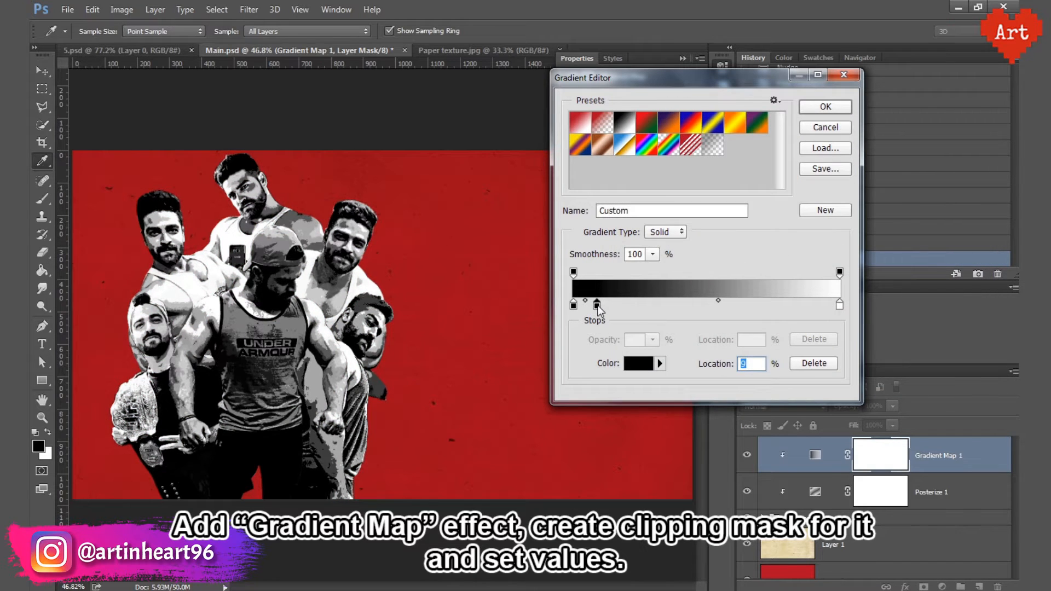
{"action": "double_click", "coordinate": [752, 365]}
{"action": "type", "text": "10"}
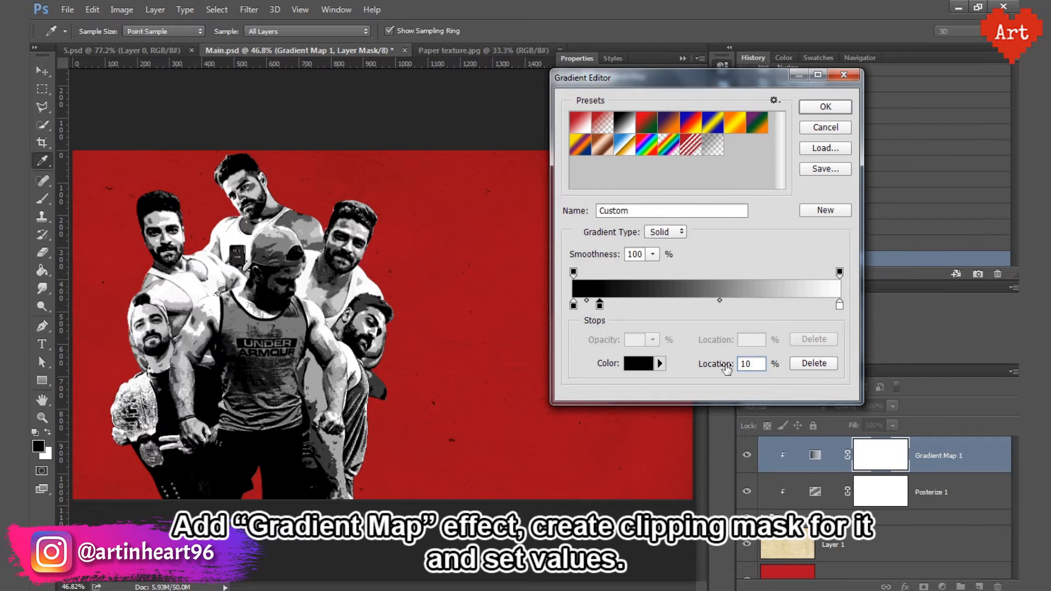
{"action": "key", "text": "Return"}
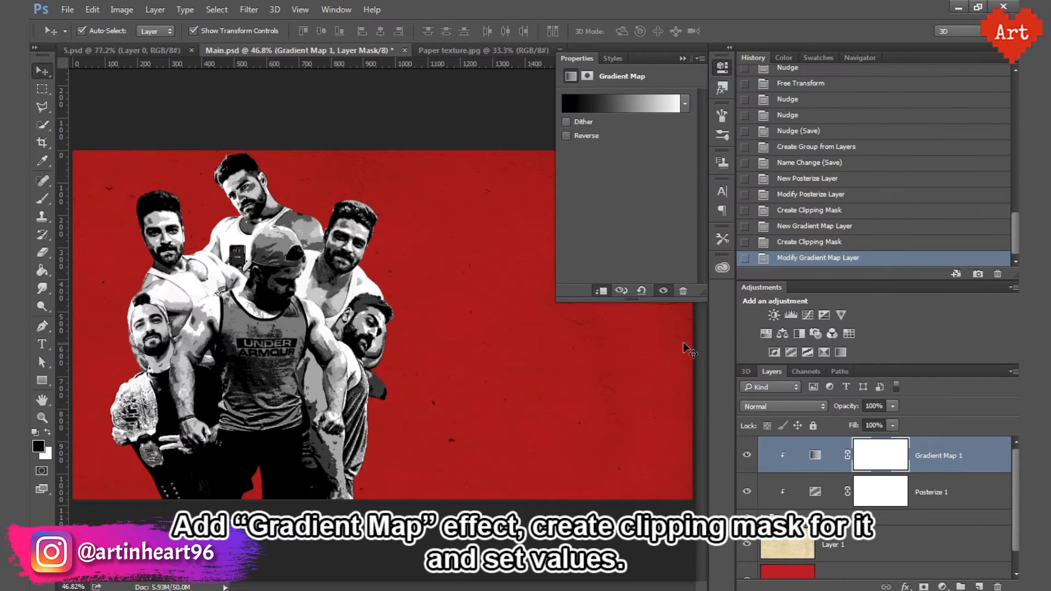
Step: Change the colour of the gradient stop at 10% to reddish brown #882913
{"action": "left_click", "coordinate": [606, 99]}
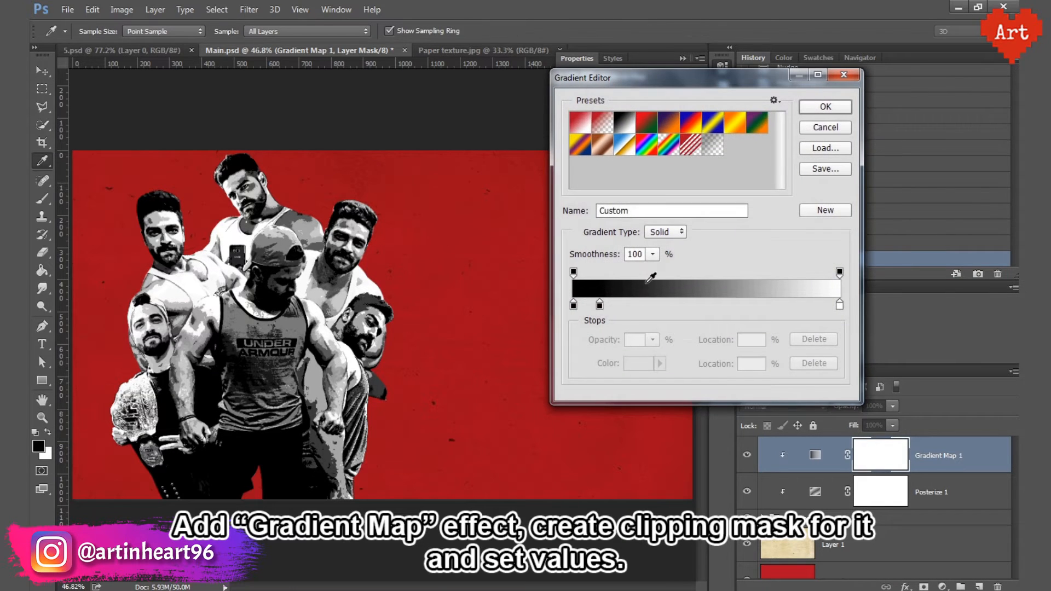
{"action": "left_click", "coordinate": [599, 305]}
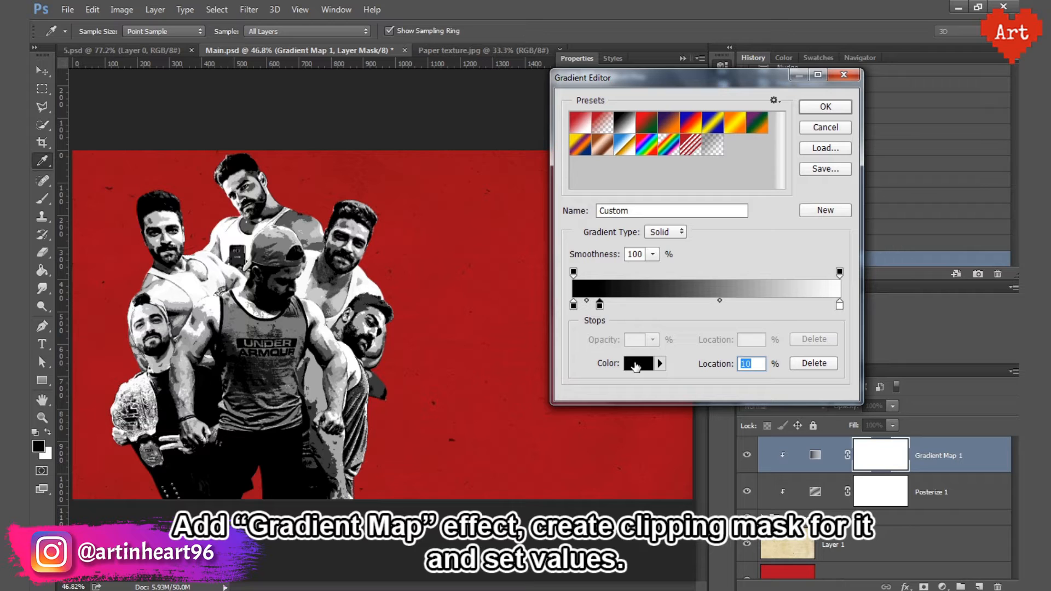
{"action": "left_click", "coordinate": [636, 364]}
{"action": "left_click_drag", "start_coordinate": [823, 342], "coordinate": [828, 335]}
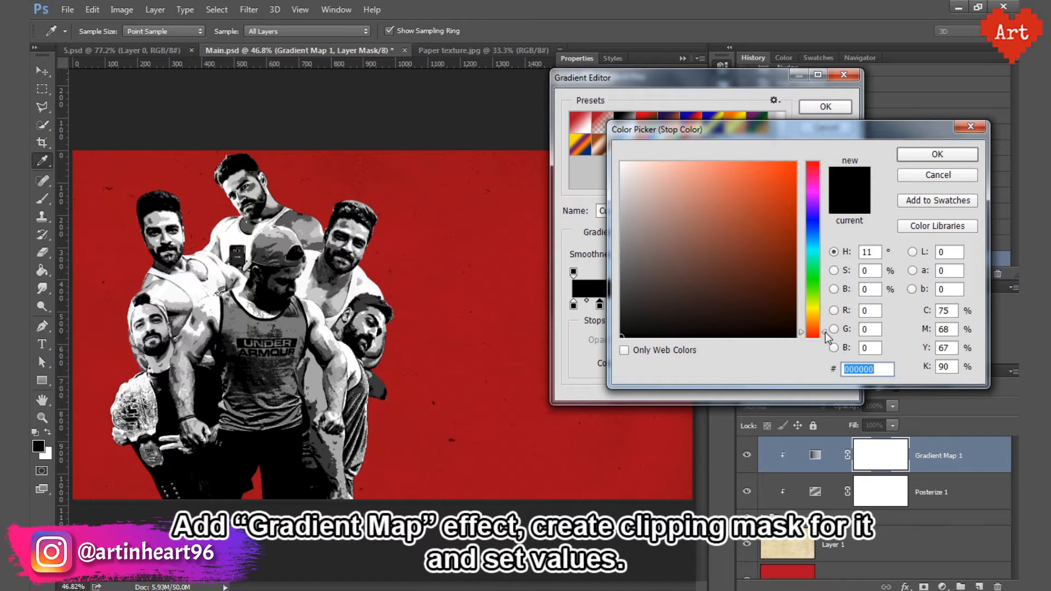
{"action": "left_click", "coordinate": [776, 237]}
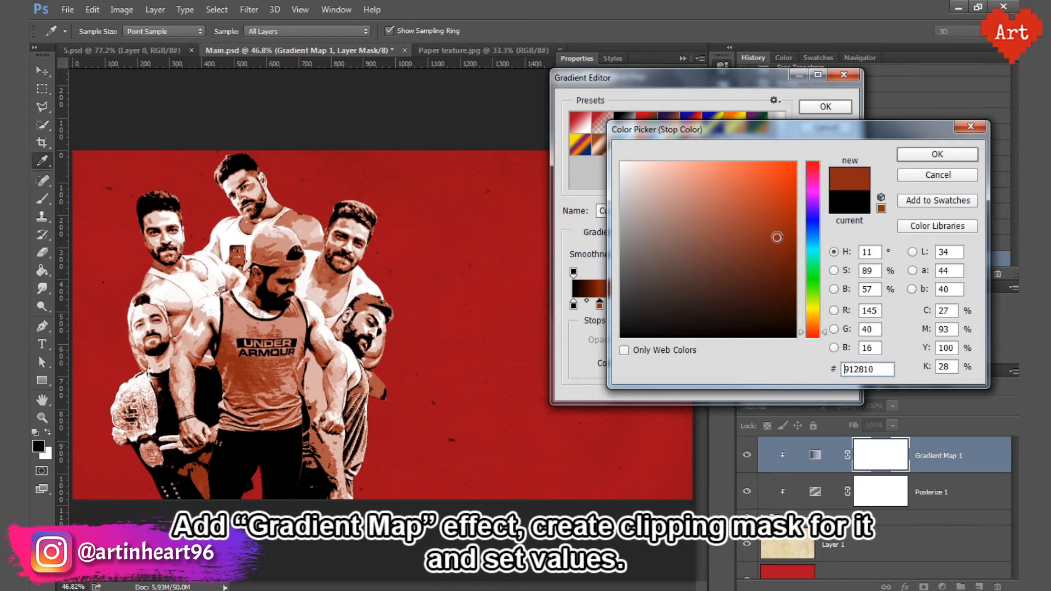
{"action": "left_click_drag", "start_coordinate": [776, 237], "coordinate": [771, 243]}
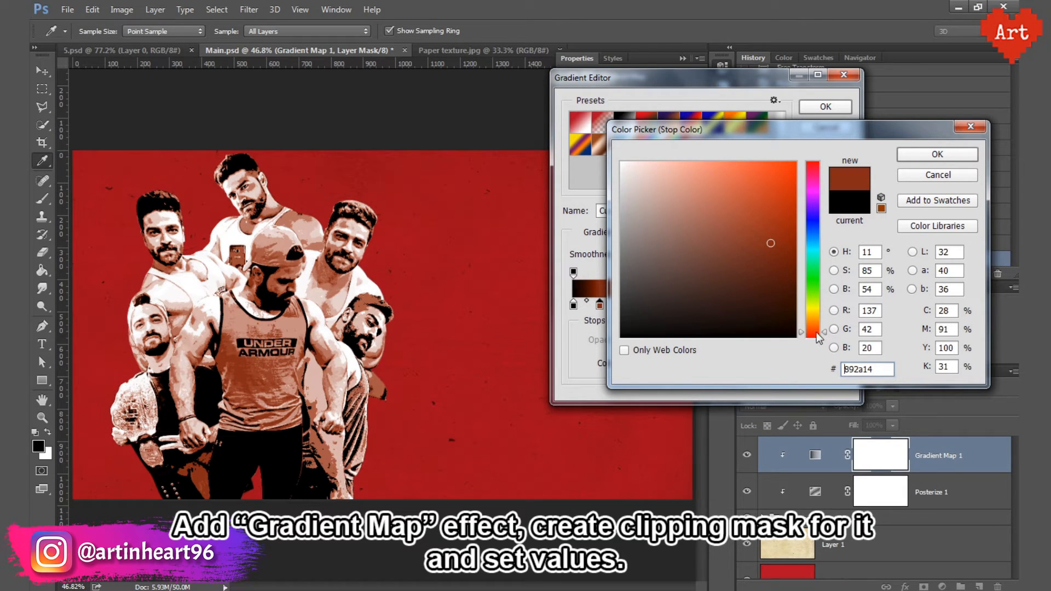
{"action": "left_click", "coordinate": [769, 244]}
{"action": "left_click", "coordinate": [771, 244]}
{"action": "left_click", "coordinate": [914, 153]}
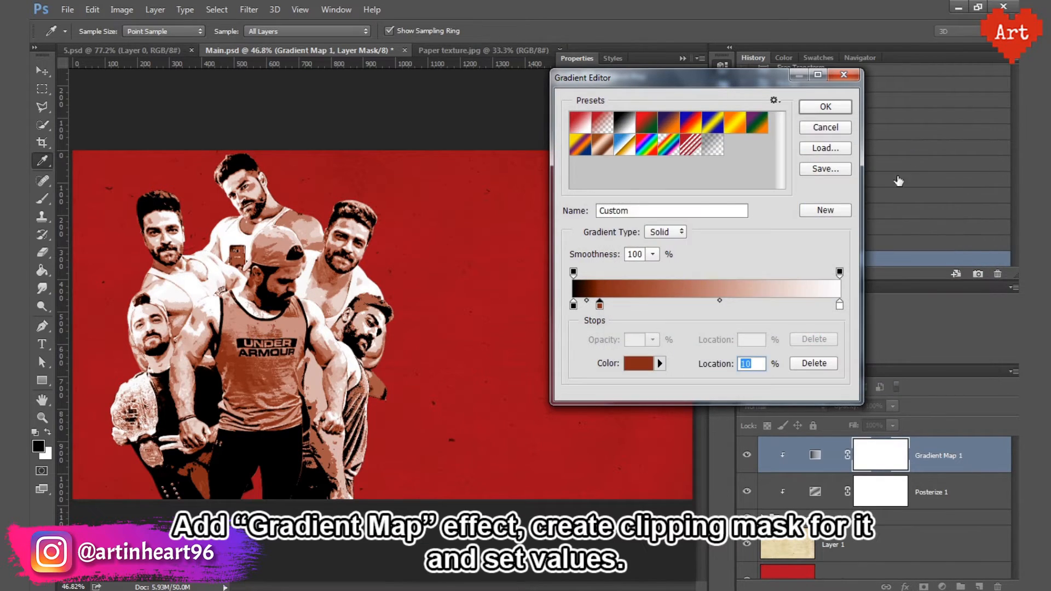
Step: Add a gradient colour stop at location 20% and set its colour to red #bd011b
{"action": "left_click", "coordinate": [620, 305]}
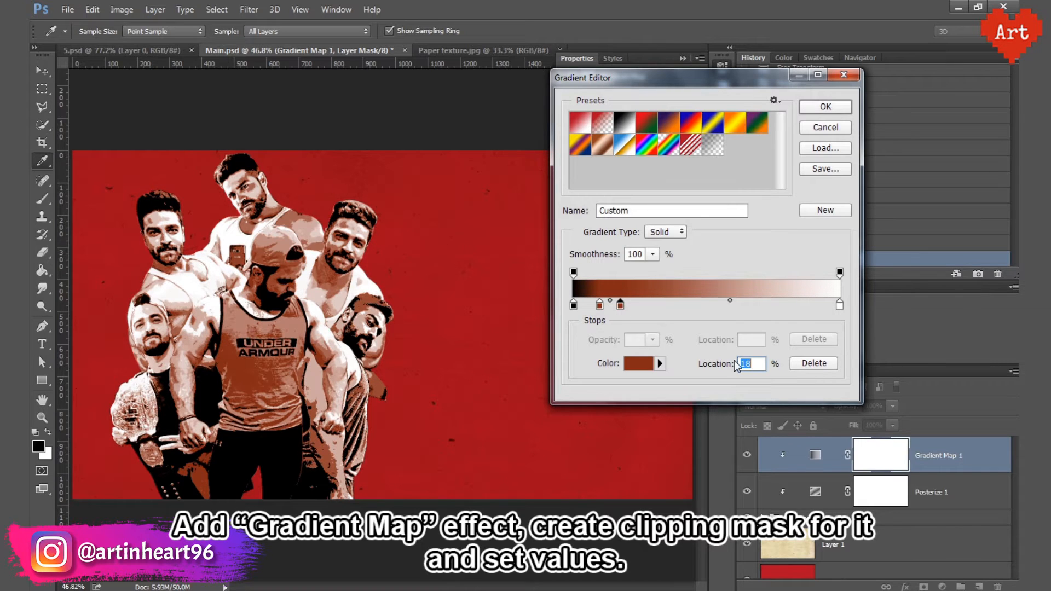
{"action": "type", "text": "20"}
{"action": "left_click", "coordinate": [645, 365]}
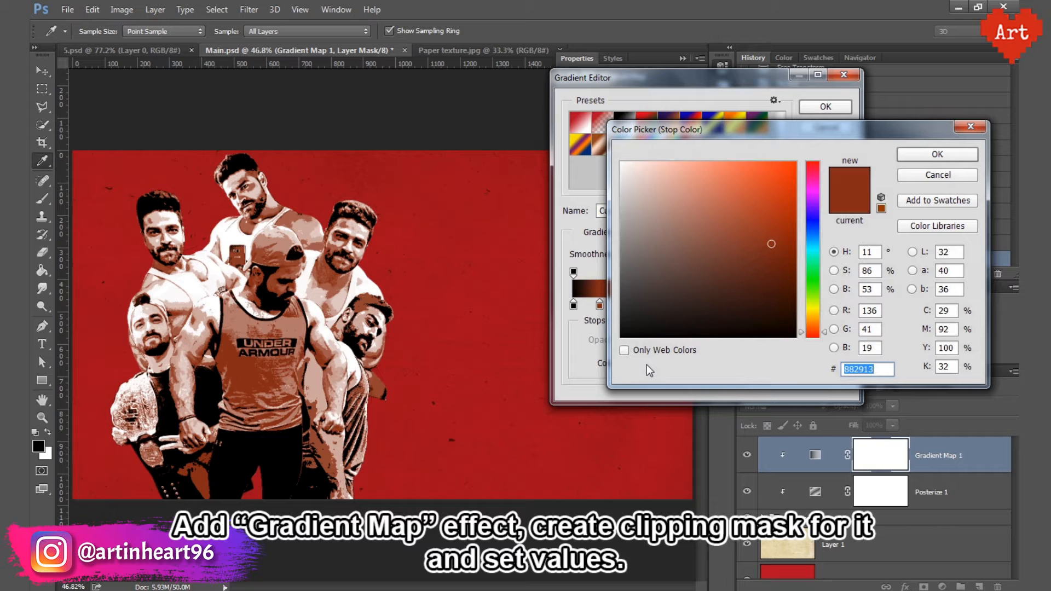
{"action": "left_click", "coordinate": [811, 167]}
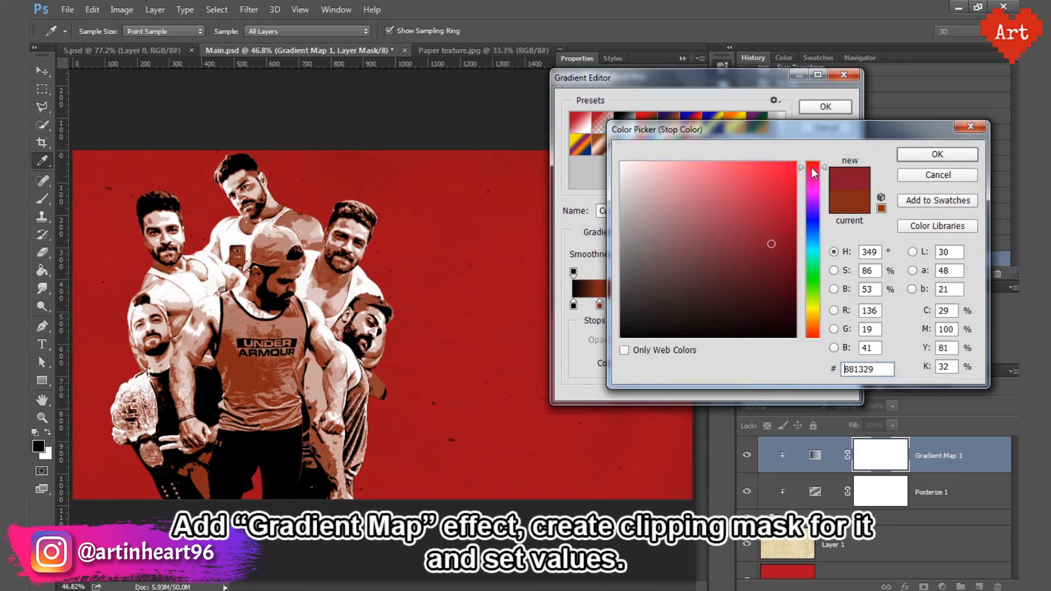
{"action": "left_click_drag", "start_coordinate": [811, 167], "coordinate": [813, 166]}
{"action": "left_click", "coordinate": [796, 204]}
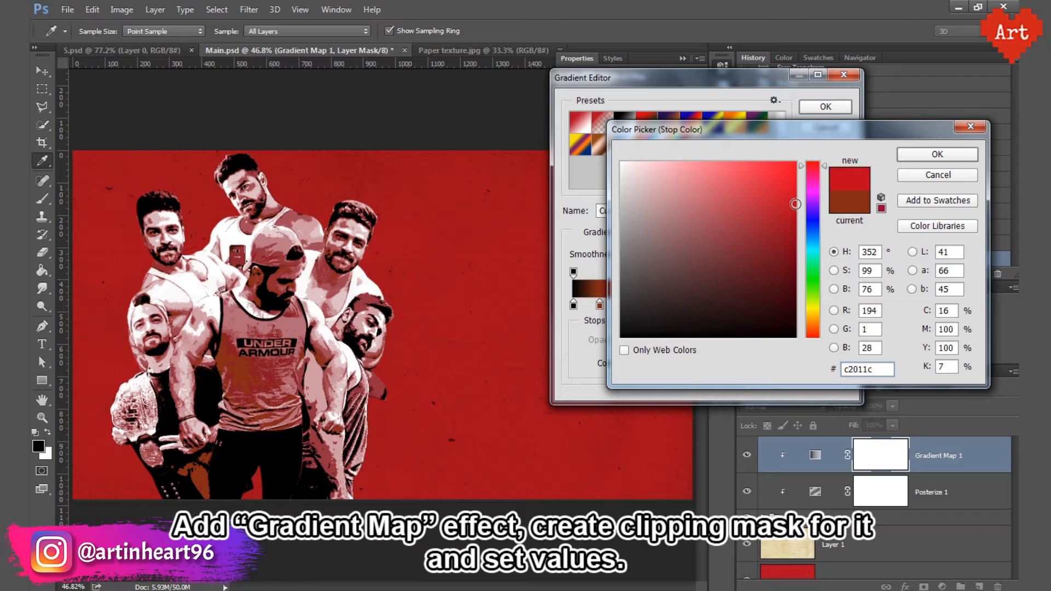
{"action": "mouse_move", "coordinate": [795, 203]}
{"action": "left_mouse_down"}
{"action": "mouse_move", "coordinate": [795, 190]}
{"action": "mouse_move", "coordinate": [794, 207]}
{"action": "left_mouse_up"}
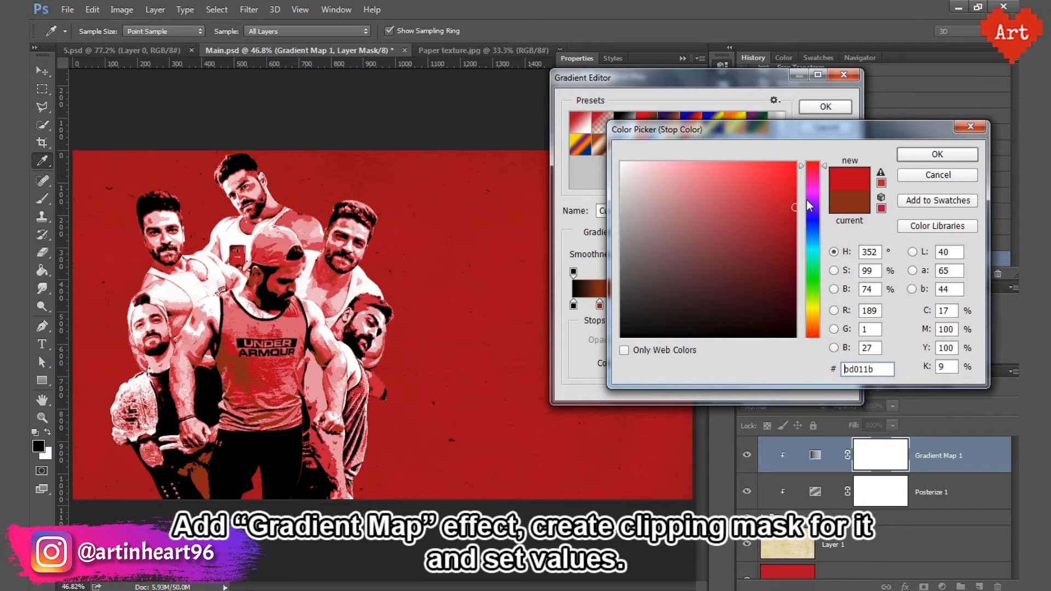
{"action": "left_click", "coordinate": [915, 154]}
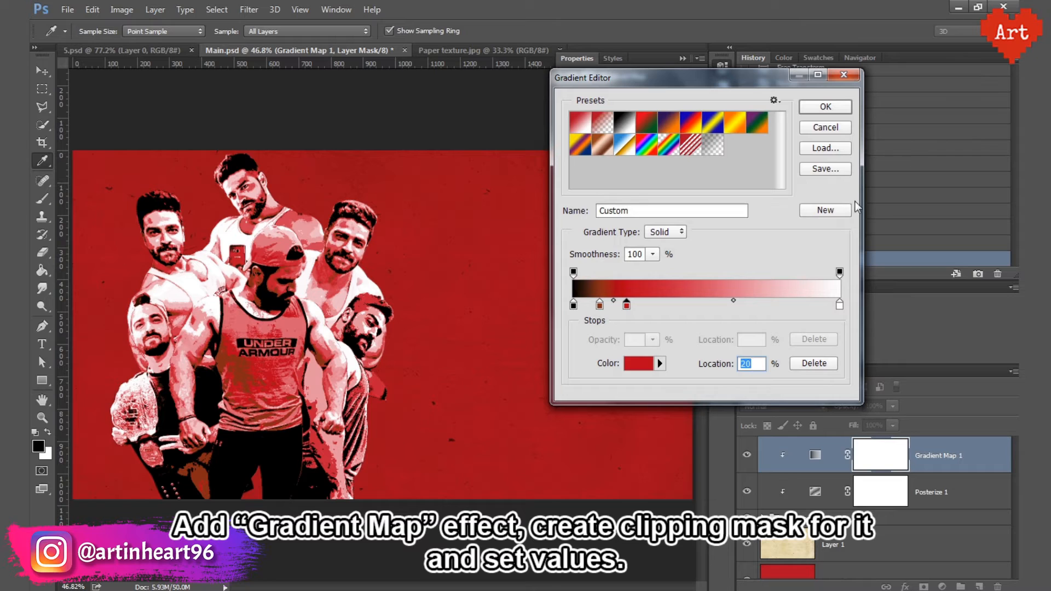
Step: Add a gradient colour stop at location 30% and set its colour to orange #ec6950
{"action": "left_click", "coordinate": [650, 305]}
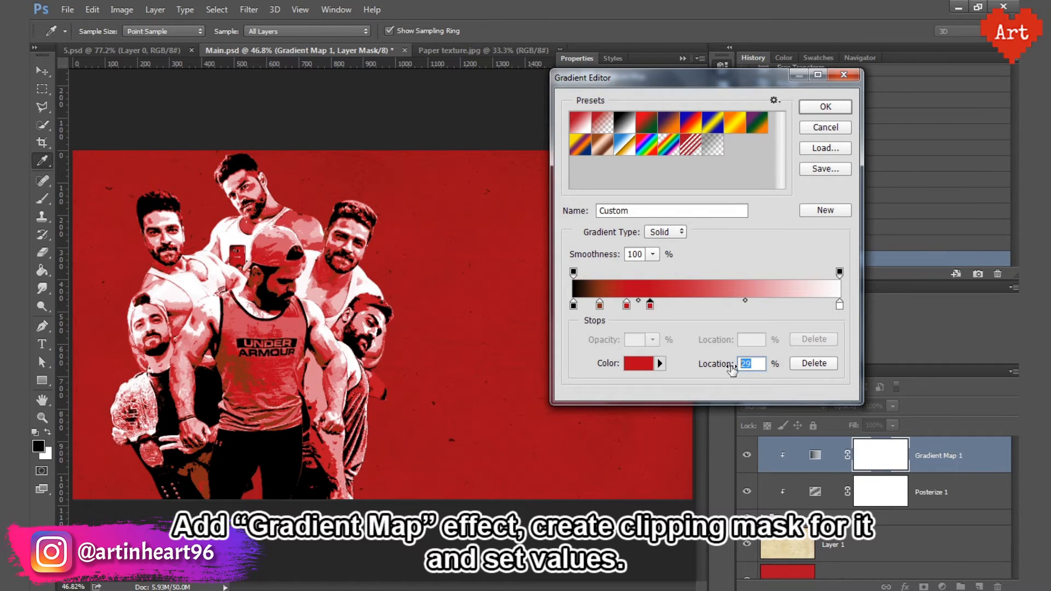
{"action": "type", "text": "30"}
{"action": "left_click", "coordinate": [640, 364]}
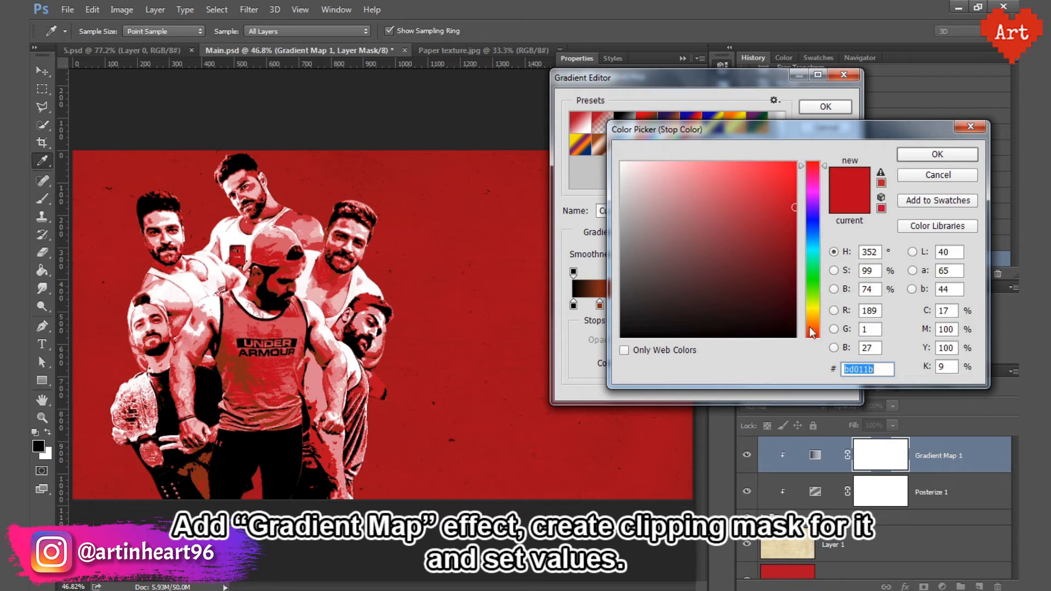
{"action": "left_click", "coordinate": [812, 329]}
{"action": "left_click", "coordinate": [813, 331]}
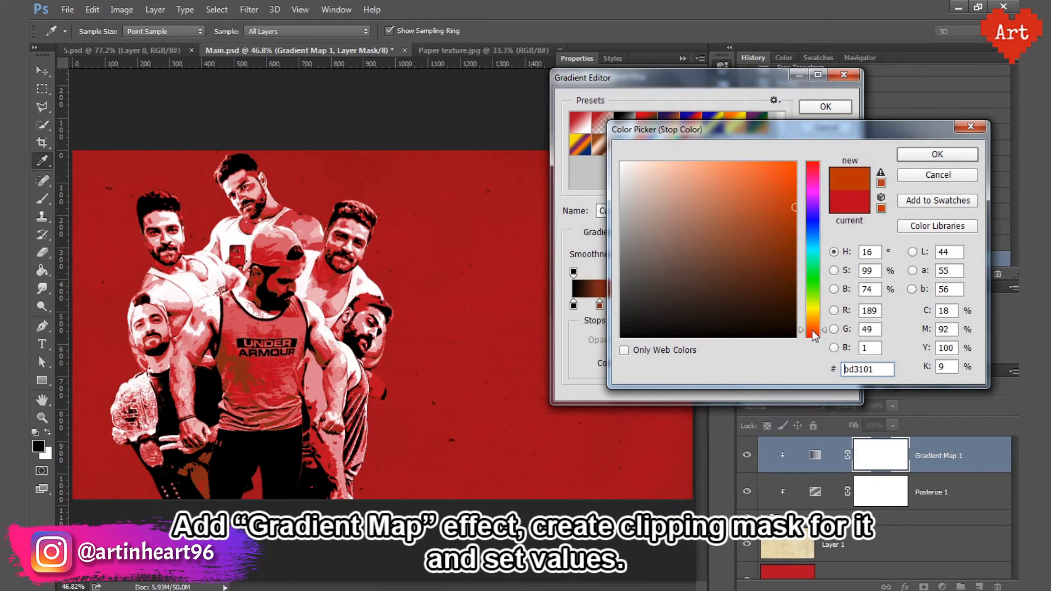
{"action": "left_click", "coordinate": [741, 167]}
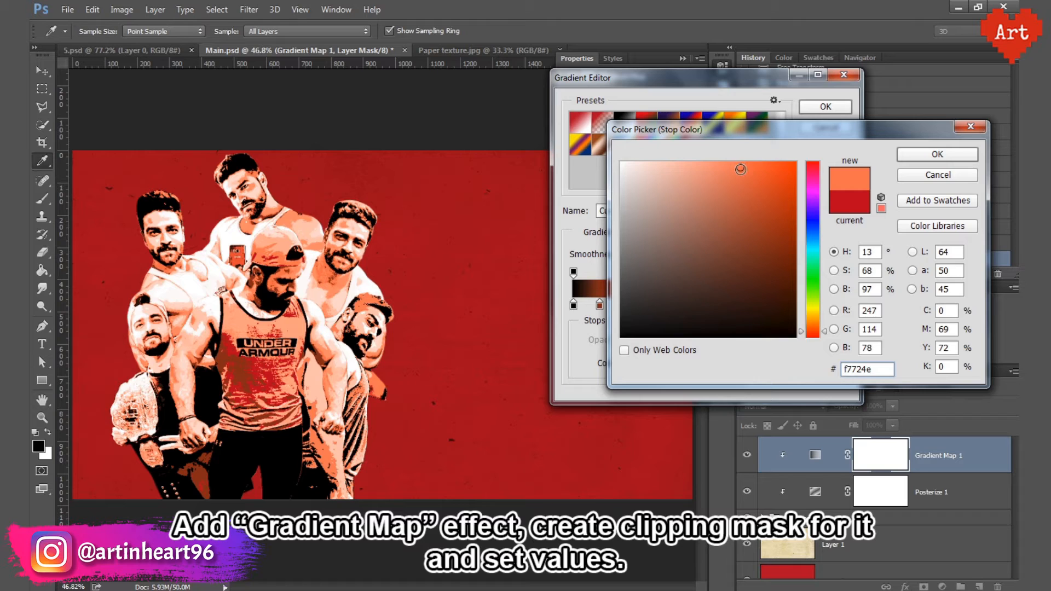
{"action": "left_click", "coordinate": [742, 169]}
{"action": "left_click", "coordinate": [742, 167]}
{"action": "left_click", "coordinate": [738, 170]}
{"action": "left_click", "coordinate": [734, 172]}
{"action": "left_click", "coordinate": [738, 169]}
{"action": "left_click", "coordinate": [741, 173]}
{"action": "left_click", "coordinate": [739, 173]}
{"action": "left_click", "coordinate": [737, 171]}
{"action": "left_click", "coordinate": [824, 331]}
{"action": "left_click", "coordinate": [825, 332]}
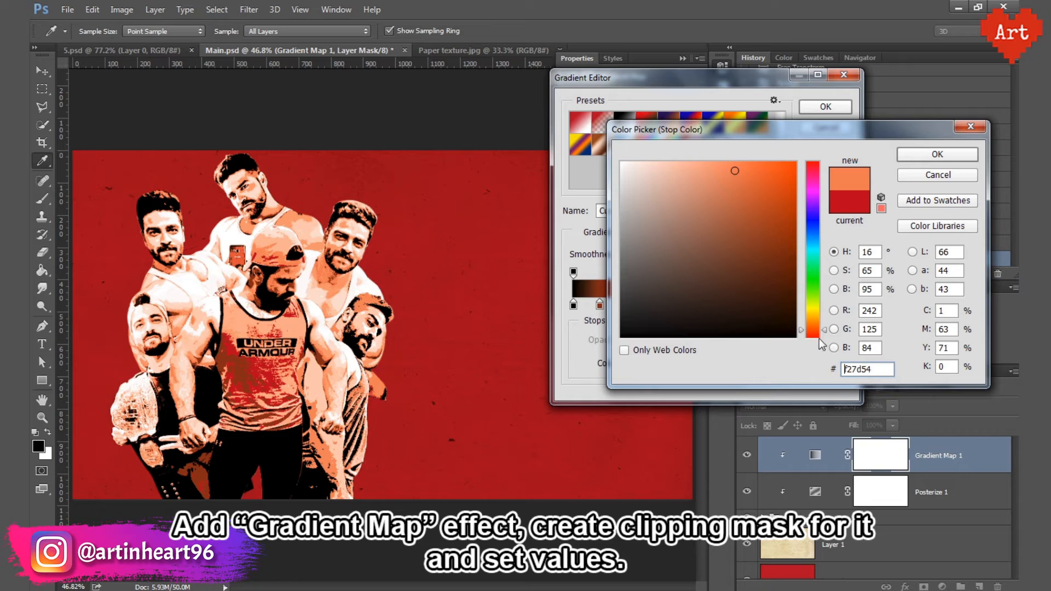
{"action": "left_click", "coordinate": [825, 331]}
{"action": "left_click", "coordinate": [737, 170]}
{"action": "left_click", "coordinate": [737, 174]}
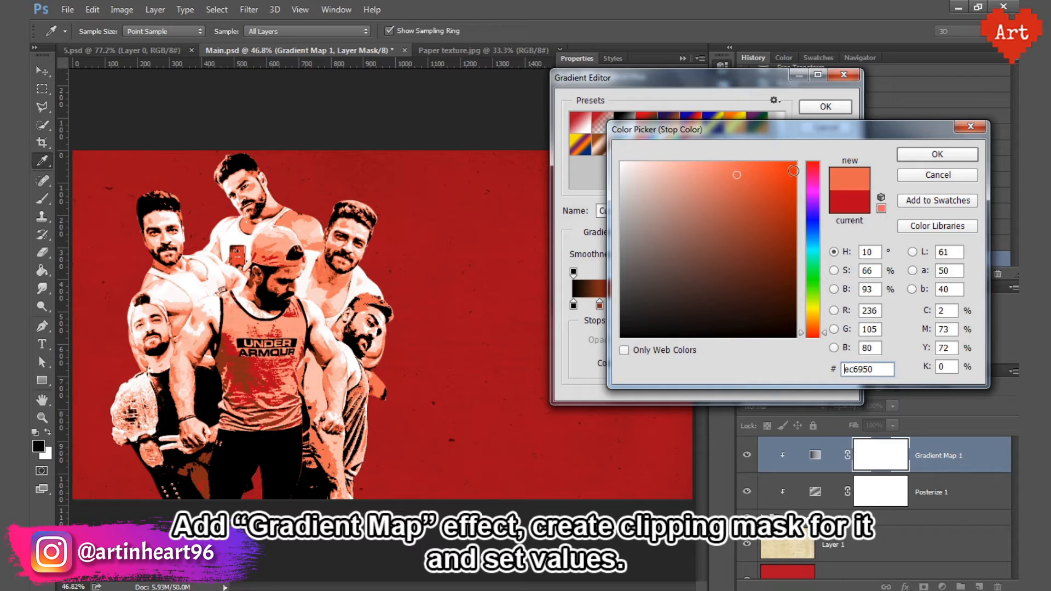
{"action": "left_click", "coordinate": [921, 158]}
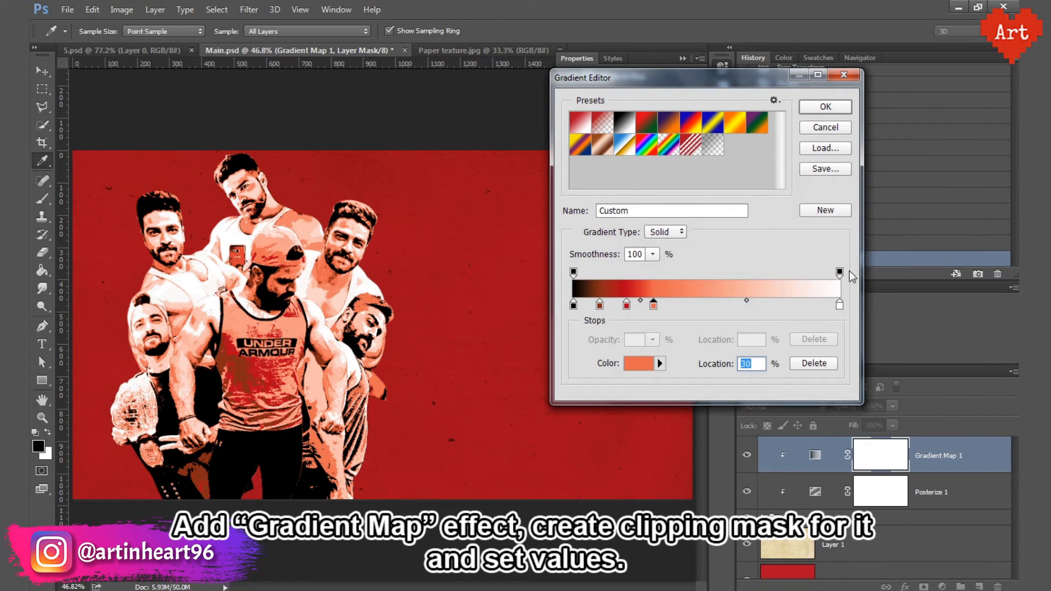
Step: Add a gradient colour stop at location 60% in light peach #f5c4a0 and apply the finished gradient
{"action": "left_click", "coordinate": [696, 306]}
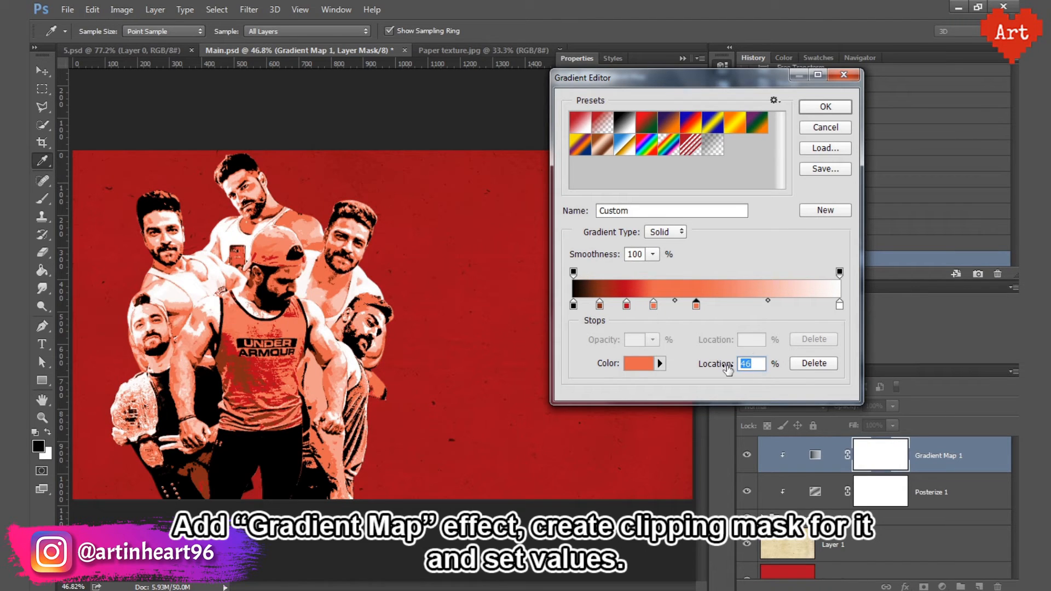
{"action": "type", "text": "60"}
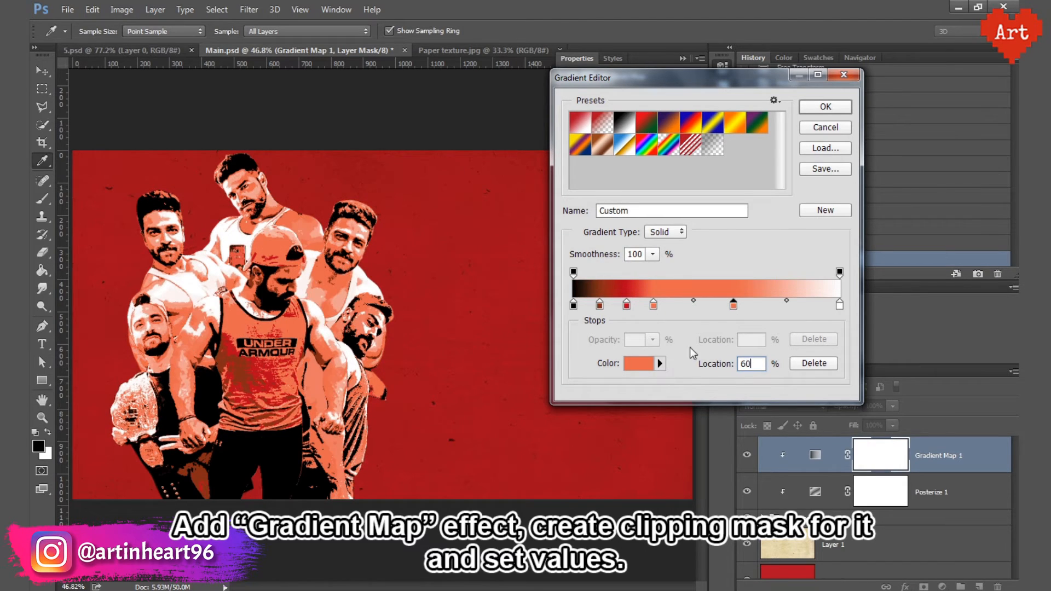
{"action": "double_click", "coordinate": [734, 306]}
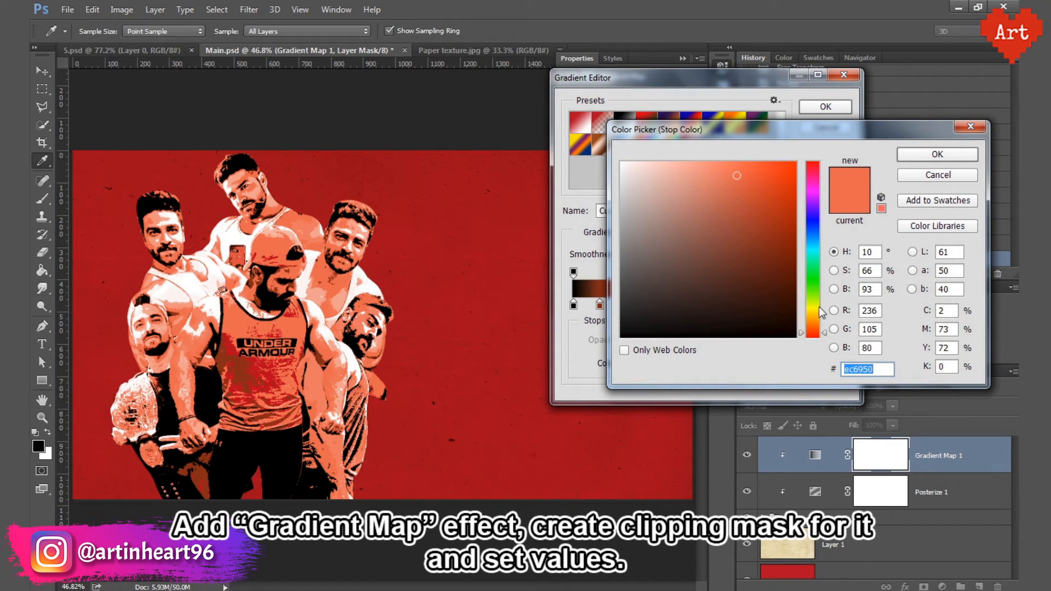
{"action": "left_click", "coordinate": [821, 325]}
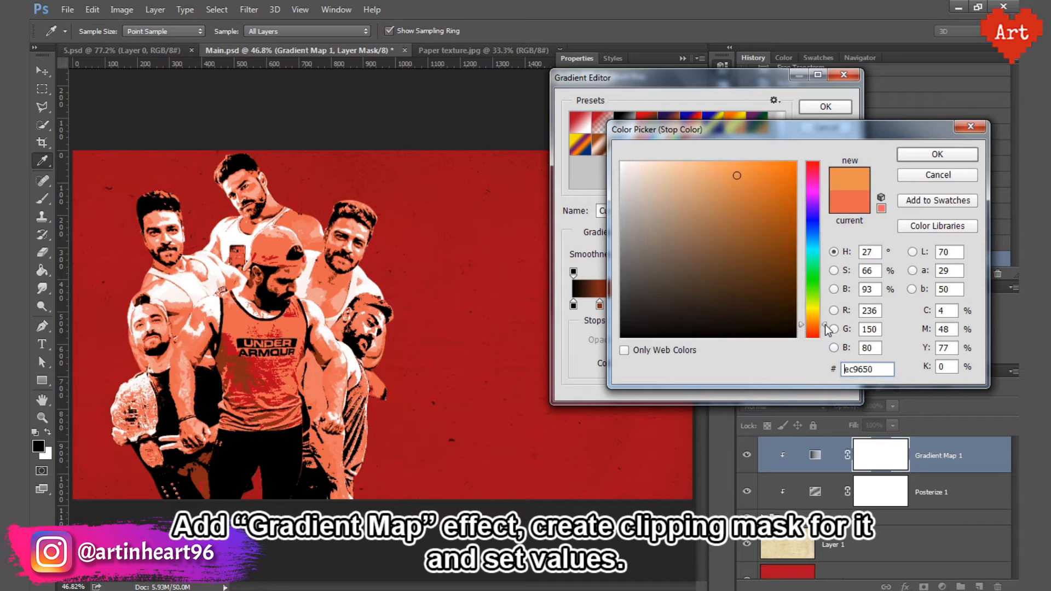
{"action": "left_click_drag", "start_coordinate": [825, 323], "coordinate": [825, 326]}
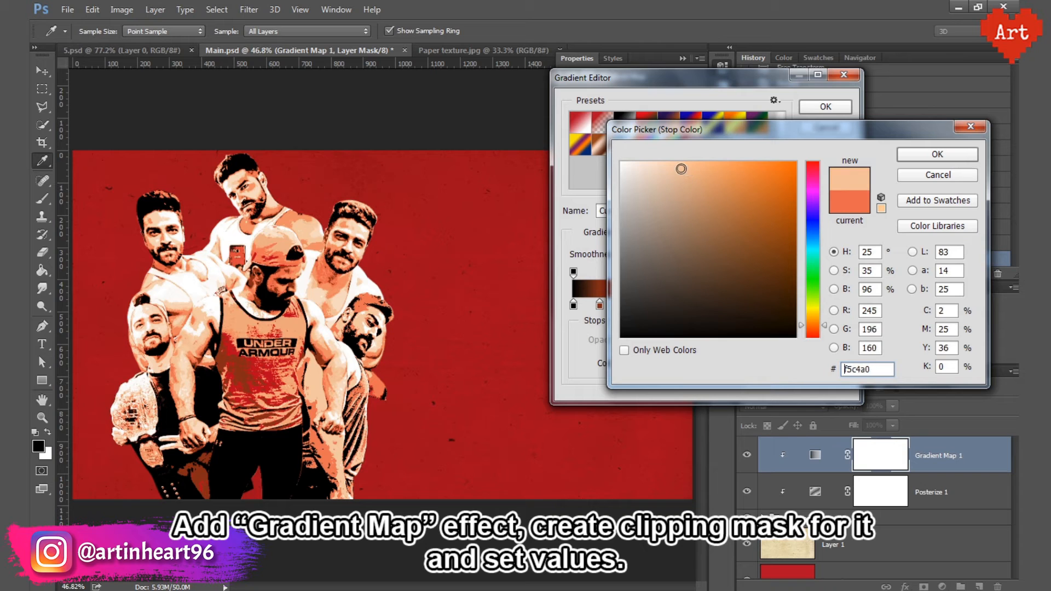
{"action": "left_click", "coordinate": [930, 157]}
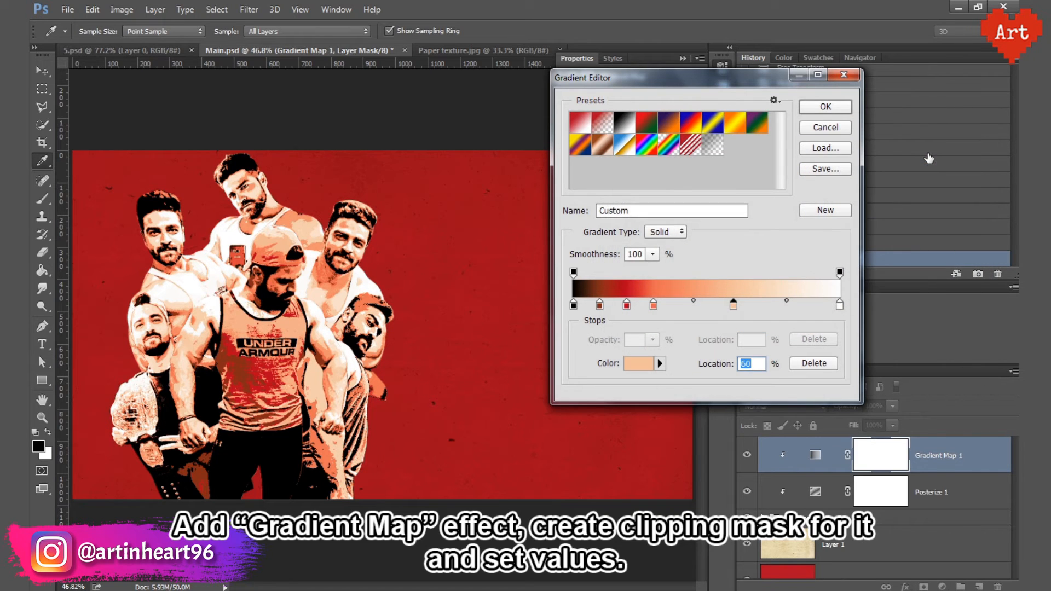
{"action": "left_click", "coordinate": [825, 107]}
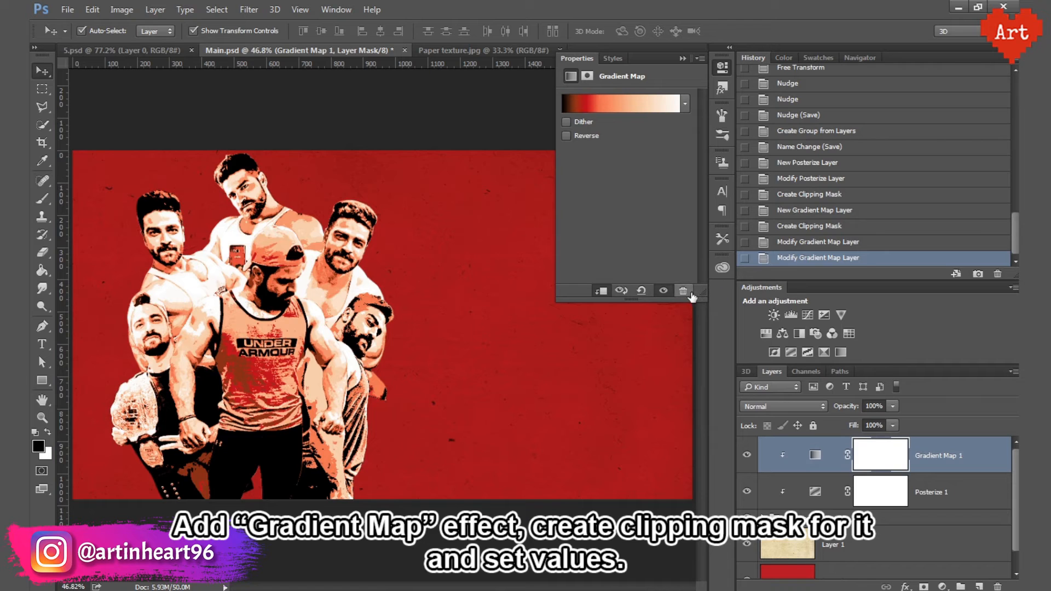
Step: Expand the AllImages group and add a black Outer Glow with Normal blend mode to Layer 2
{"action": "left_click", "coordinate": [724, 70]}
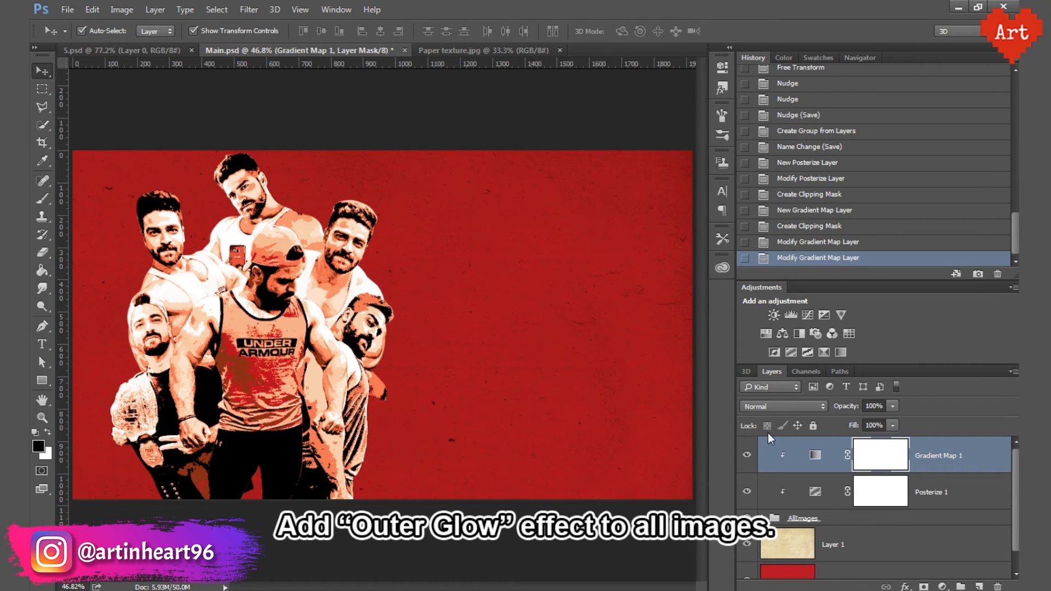
{"action": "left_click", "coordinate": [762, 518]}
{"action": "scroll", "coordinate": [809, 506], "scroll_direction": "down", "scroll_amount": 3}
{"action": "right_click", "coordinate": [815, 471]}
{"action": "left_click", "coordinate": [864, 150]}
{"action": "left_click", "coordinate": [471, 311]}
{"action": "left_click", "coordinate": [657, 167]}
{"action": "left_click", "coordinate": [711, 115]}
{"action": "left_click", "coordinate": [707, 130]}
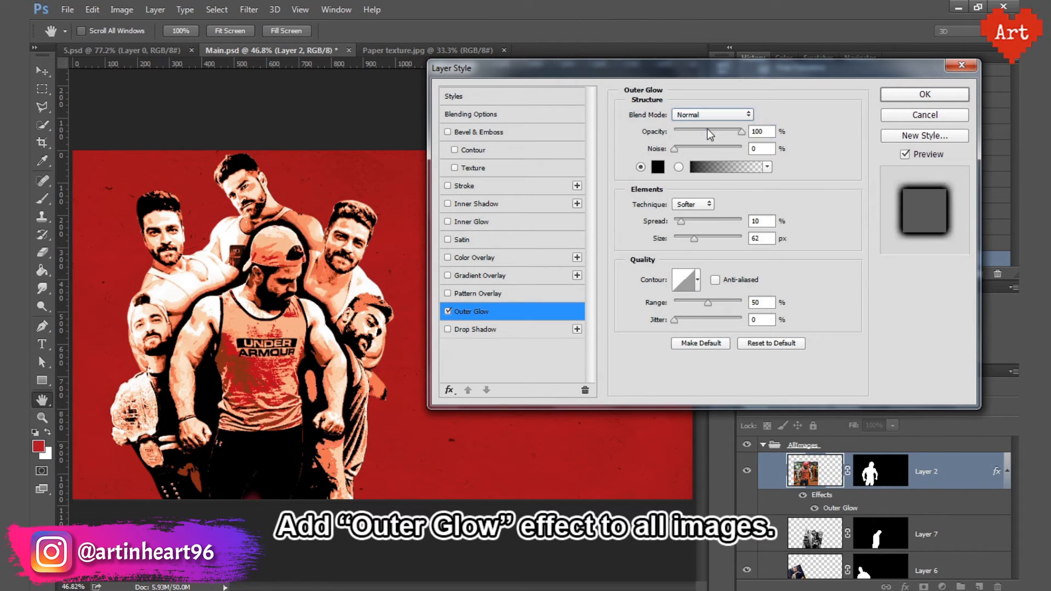
Step: Reduce the opacity and size of Layer 2's outer glow and apply the layer style
{"action": "left_click_drag", "start_coordinate": [741, 131], "coordinate": [705, 132]}
{"action": "left_click_drag", "start_coordinate": [694, 239], "coordinate": [682, 240]}
{"action": "left_click_drag", "start_coordinate": [704, 131], "coordinate": [716, 132]}
{"action": "left_click_drag", "start_coordinate": [683, 240], "coordinate": [678, 221]}
{"action": "left_click_drag", "start_coordinate": [690, 240], "coordinate": [683, 240]}
{"action": "left_click", "coordinate": [924, 95]}
Step: Set the font of the surname text below the first name to Freestyle Script Regular
{"action": "scroll", "coordinate": [821, 501], "scroll_direction": "down", "scroll_amount": 1}
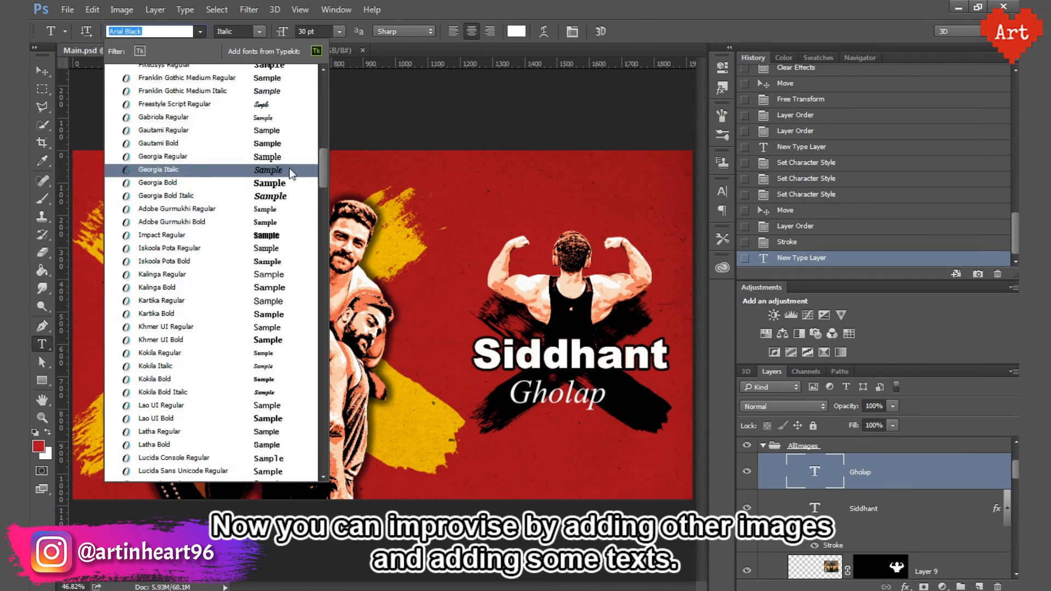
{"action": "scroll", "coordinate": [305, 232], "scroll_direction": "down", "scroll_amount": 5}
{"action": "scroll", "coordinate": [305, 232], "scroll_direction": "up", "scroll_amount": 5}
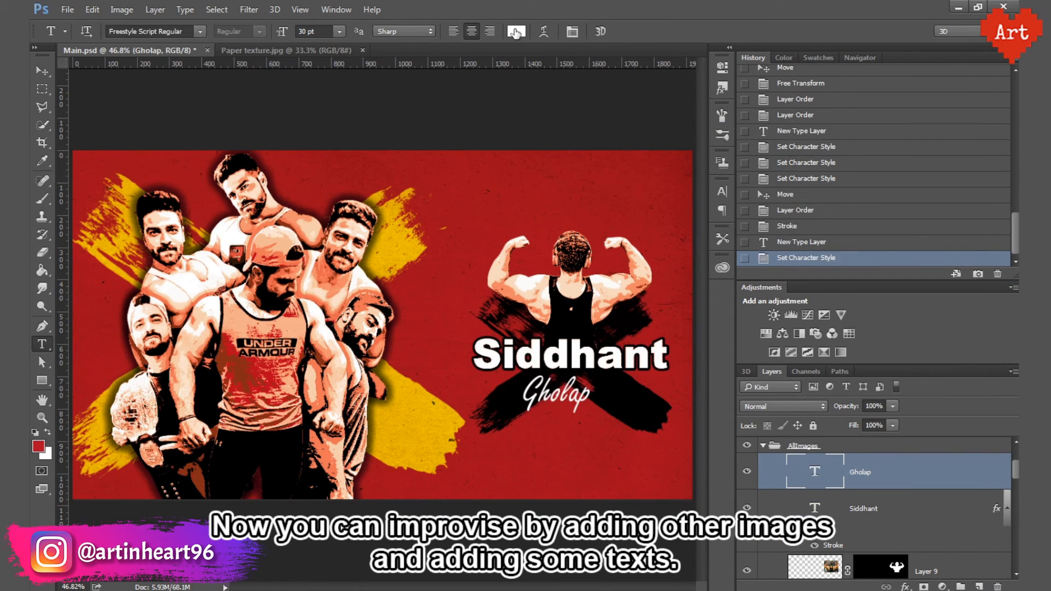
Step: Recolour the surname text pinkish red and select its text layer
{"action": "left_click", "coordinate": [516, 31]}
{"action": "left_click", "coordinate": [758, 165]}
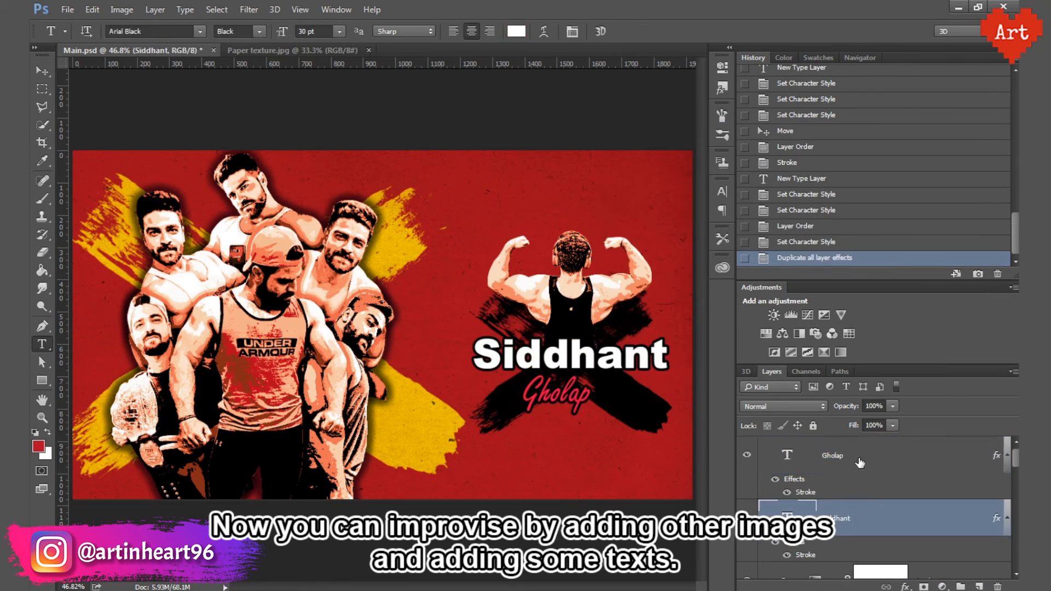
{"action": "left_click", "coordinate": [862, 463]}
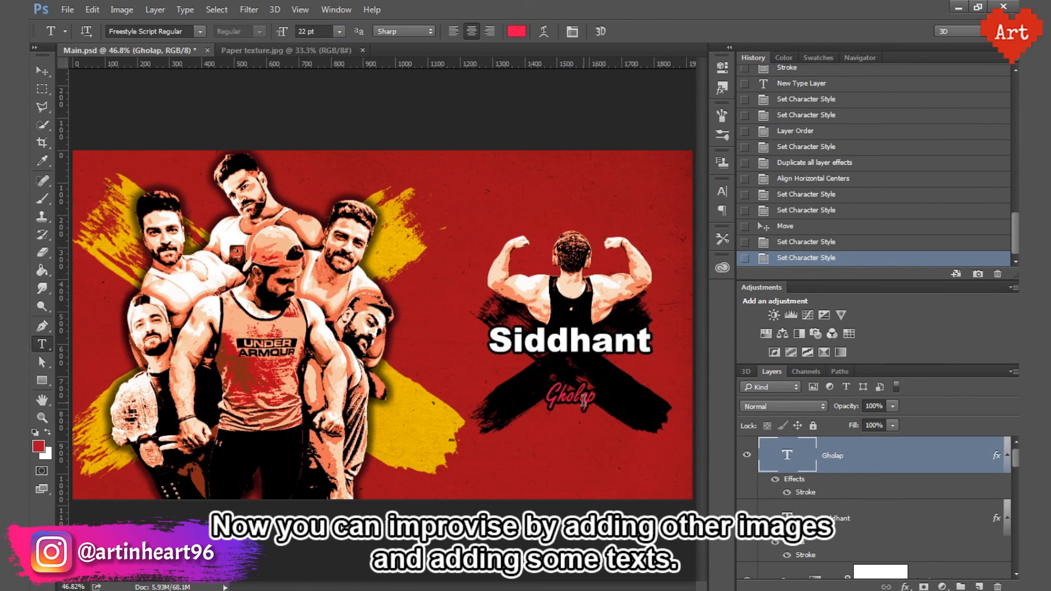